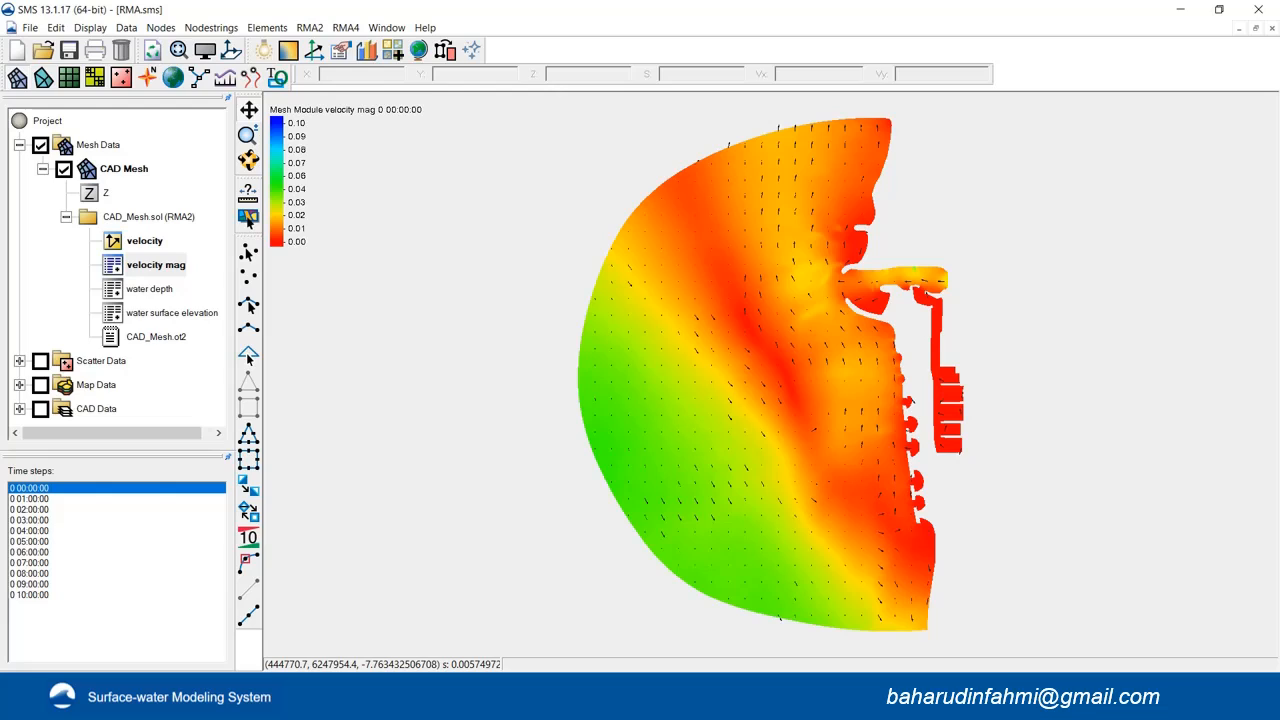
Collapse the CAD Mesh datasets in the project tree and turn on the display of CAD Data.
{"action": "left_click", "coordinate": [43, 169]}
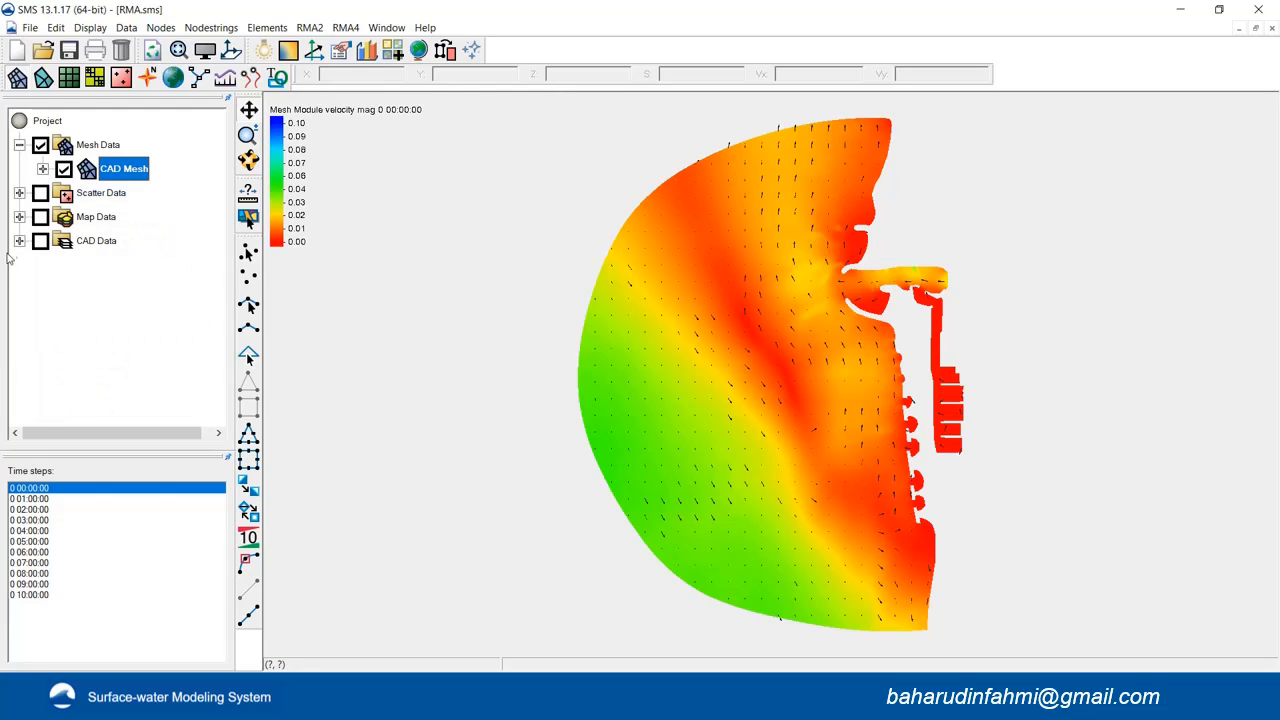
{"action": "left_click", "coordinate": [40, 241]}
{"action": "left_click", "coordinate": [19, 242]}
{"action": "left_click", "coordinate": [19, 242]}
Create a new generic coverage of type Observation under Map Data, keeping the default name.
{"action": "left_click", "coordinate": [19, 217]}
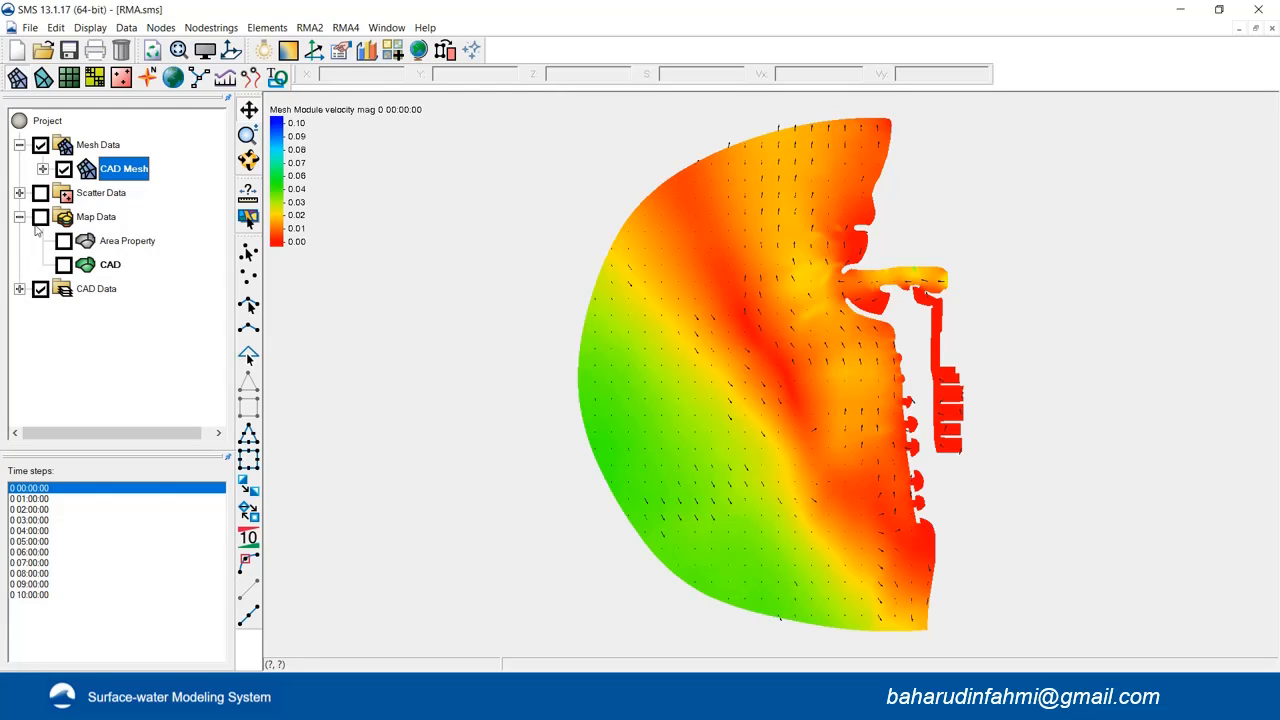
{"action": "left_click", "coordinate": [87, 222]}
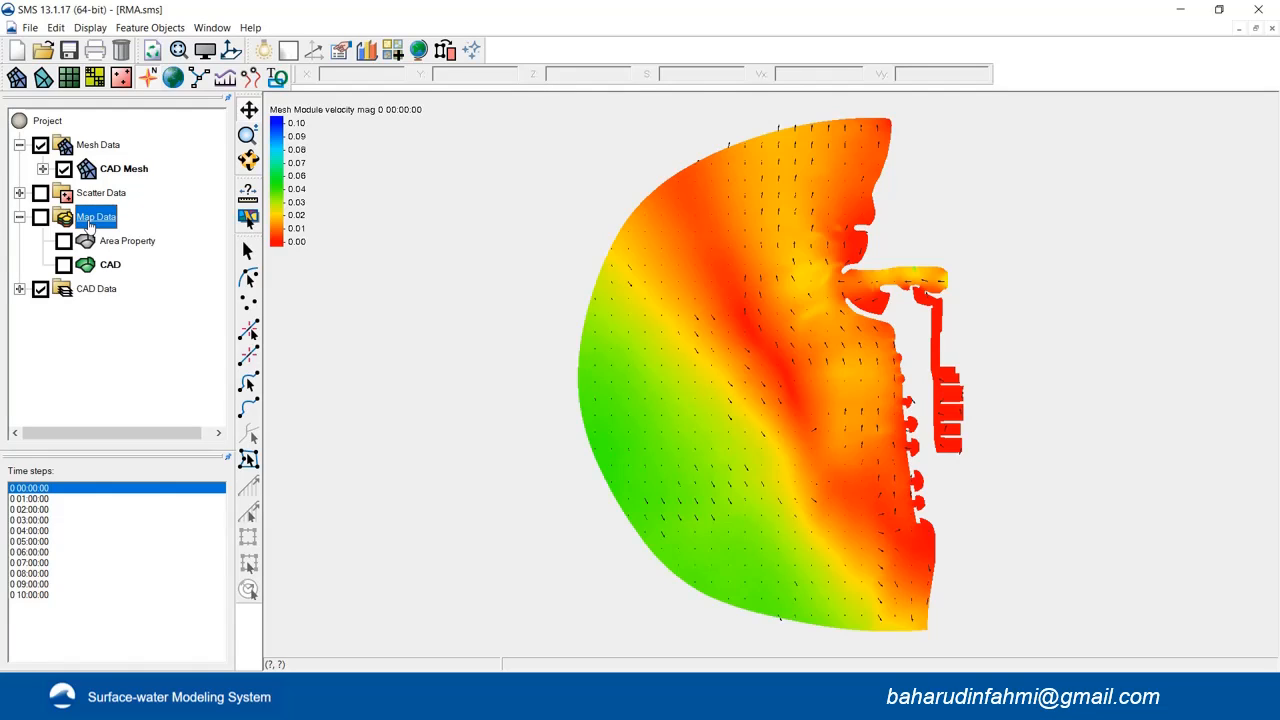
{"action": "right_click", "coordinate": [89, 226]}
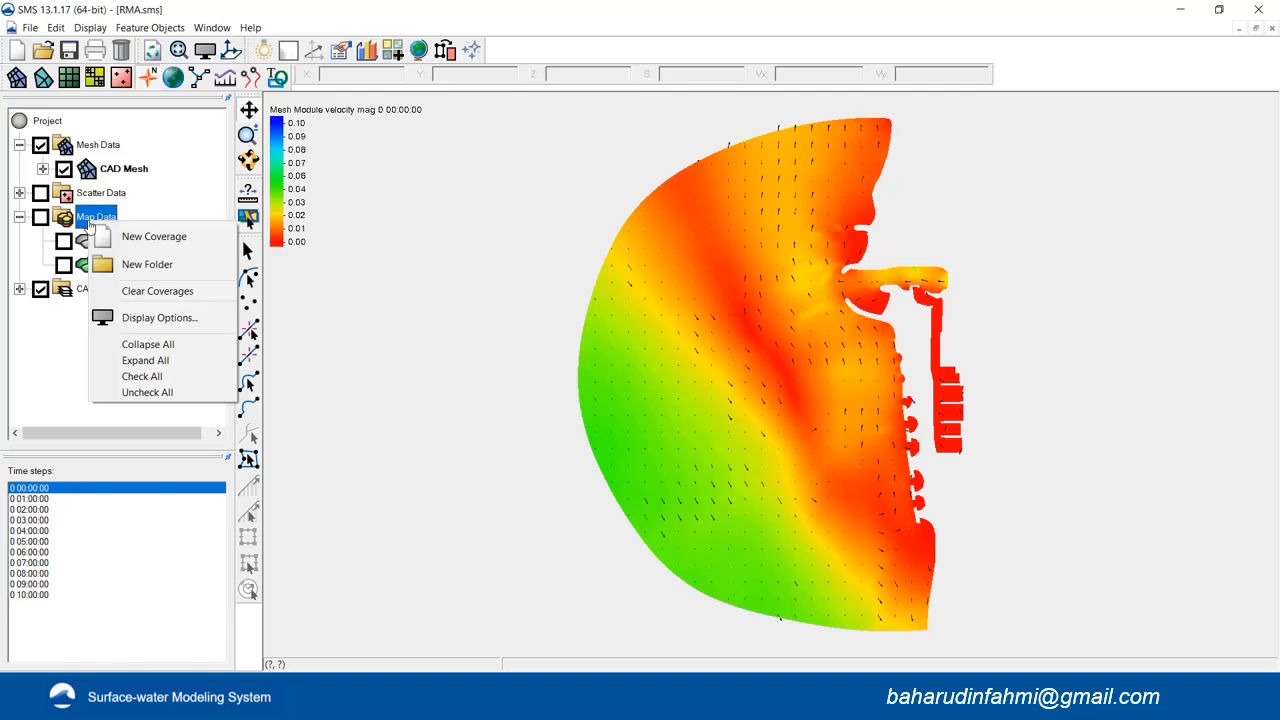
{"action": "left_click", "coordinate": [115, 237]}
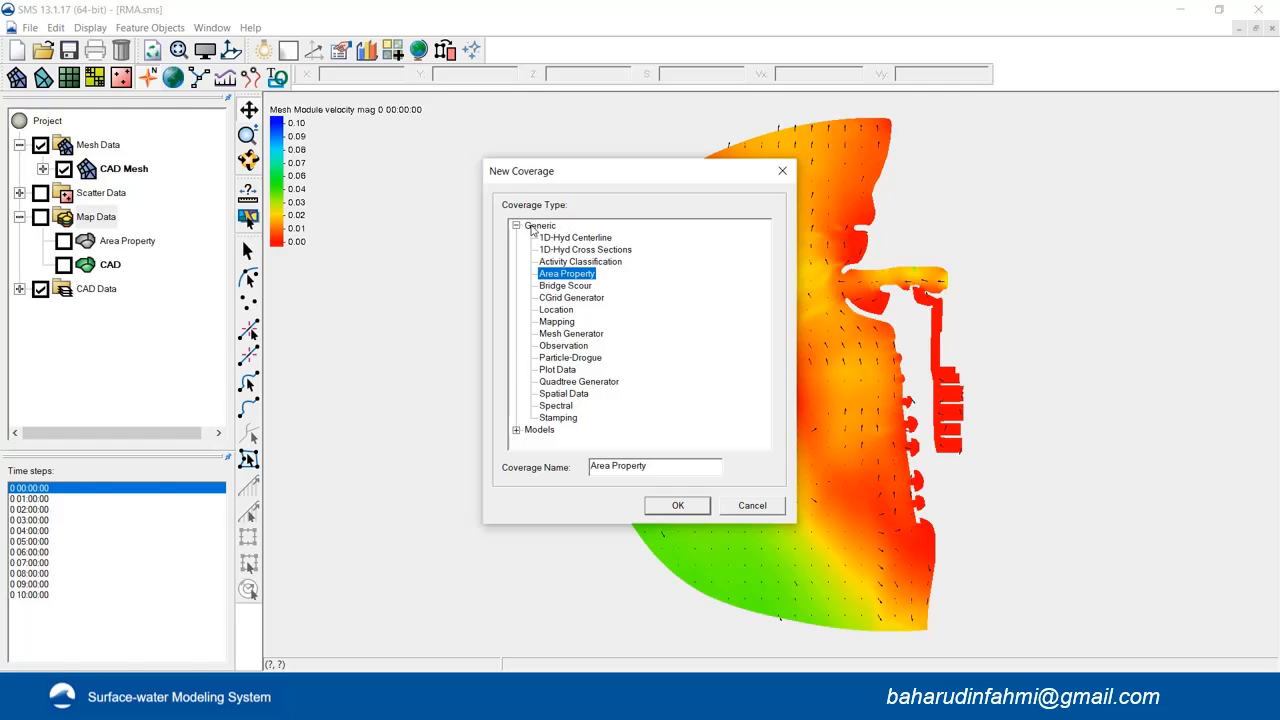
{"action": "left_click", "coordinate": [575, 346]}
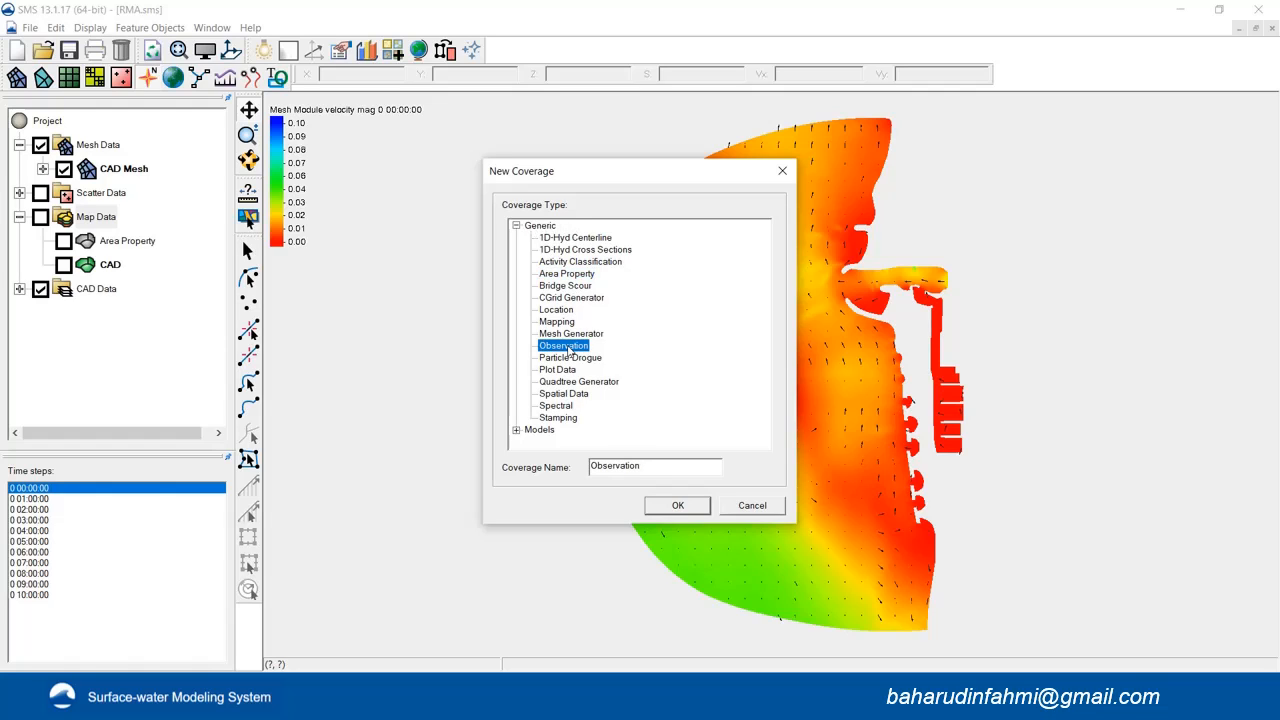
{"action": "left_click", "coordinate": [676, 505]}
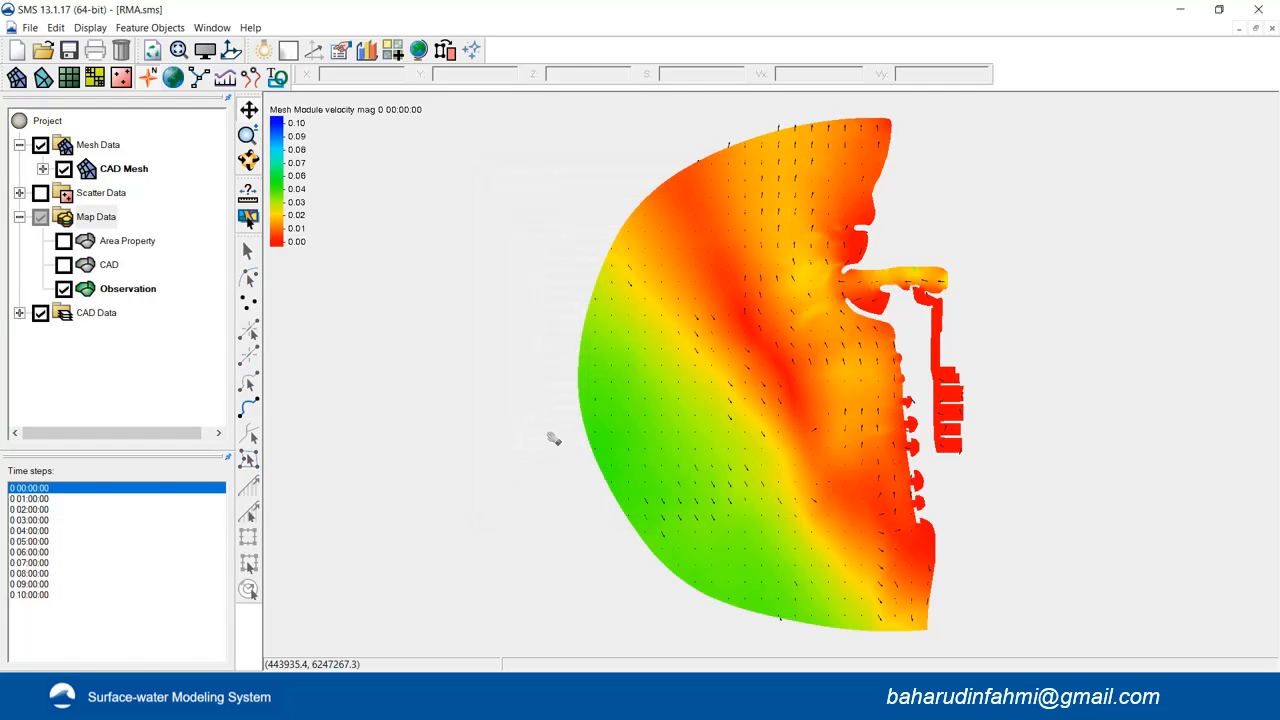
Add a feature point to the Observation coverage in the narrow harbour channel, at about X 445657, Y 6247491.
{"action": "left_click", "coordinate": [122, 290]}
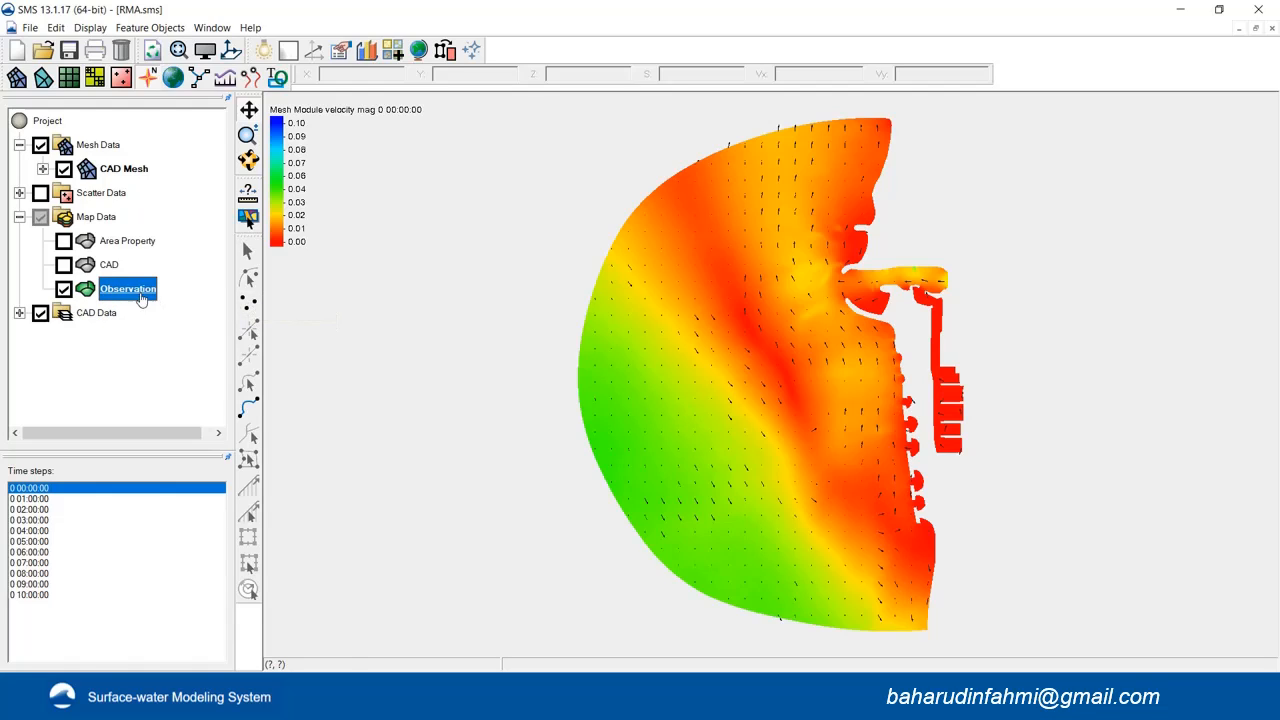
{"action": "left_click", "coordinate": [246, 310]}
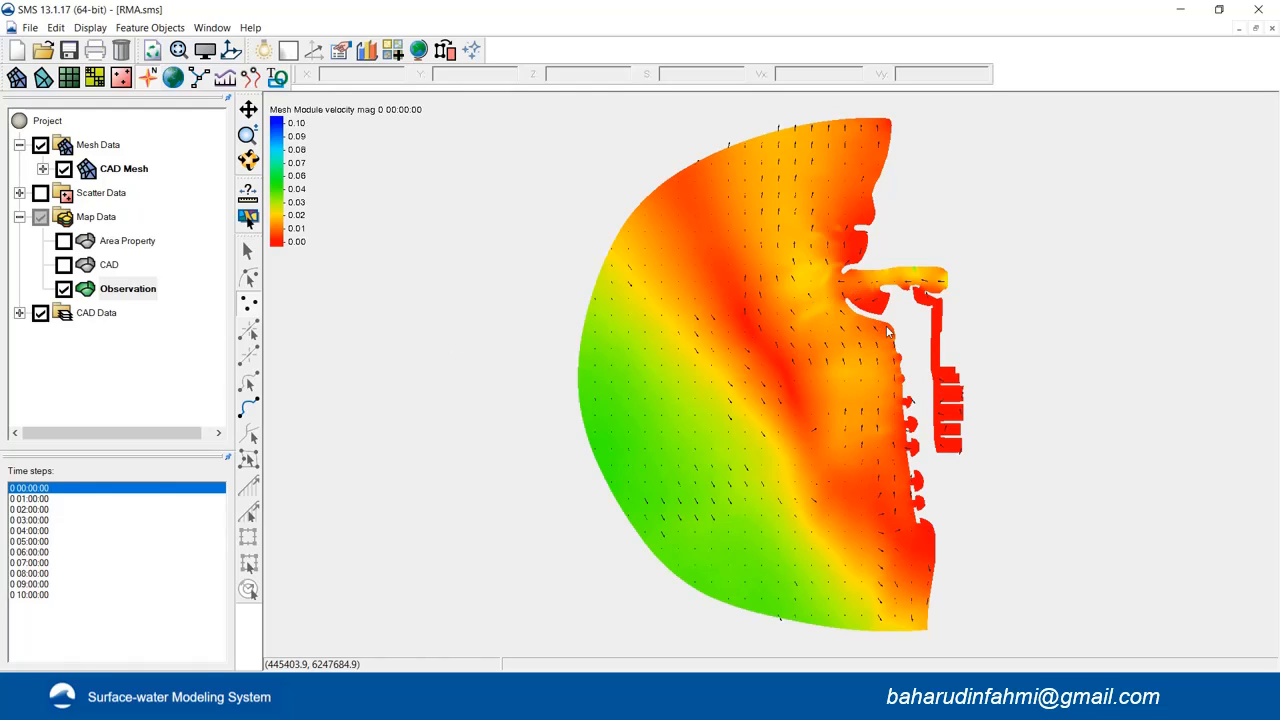
{"action": "left_click", "coordinate": [945, 375]}
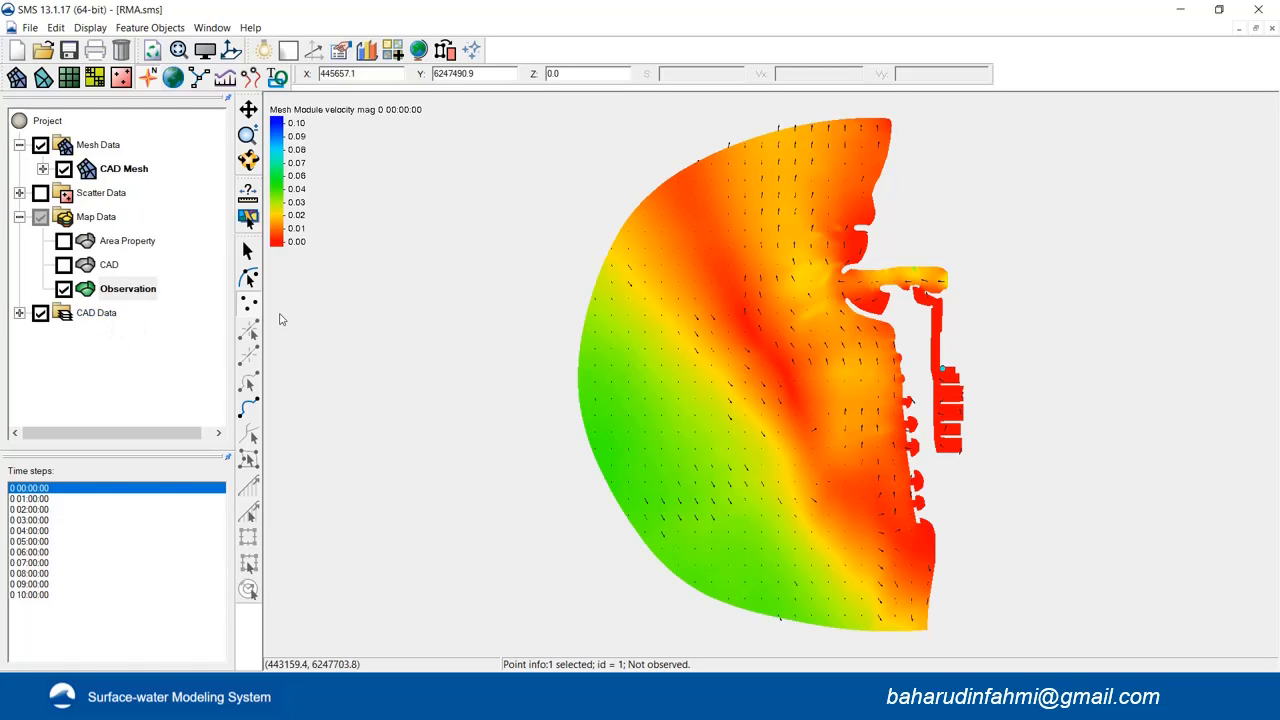
Rename the Observation coverage as Observation Pasut.
{"action": "right_click", "coordinate": [140, 290]}
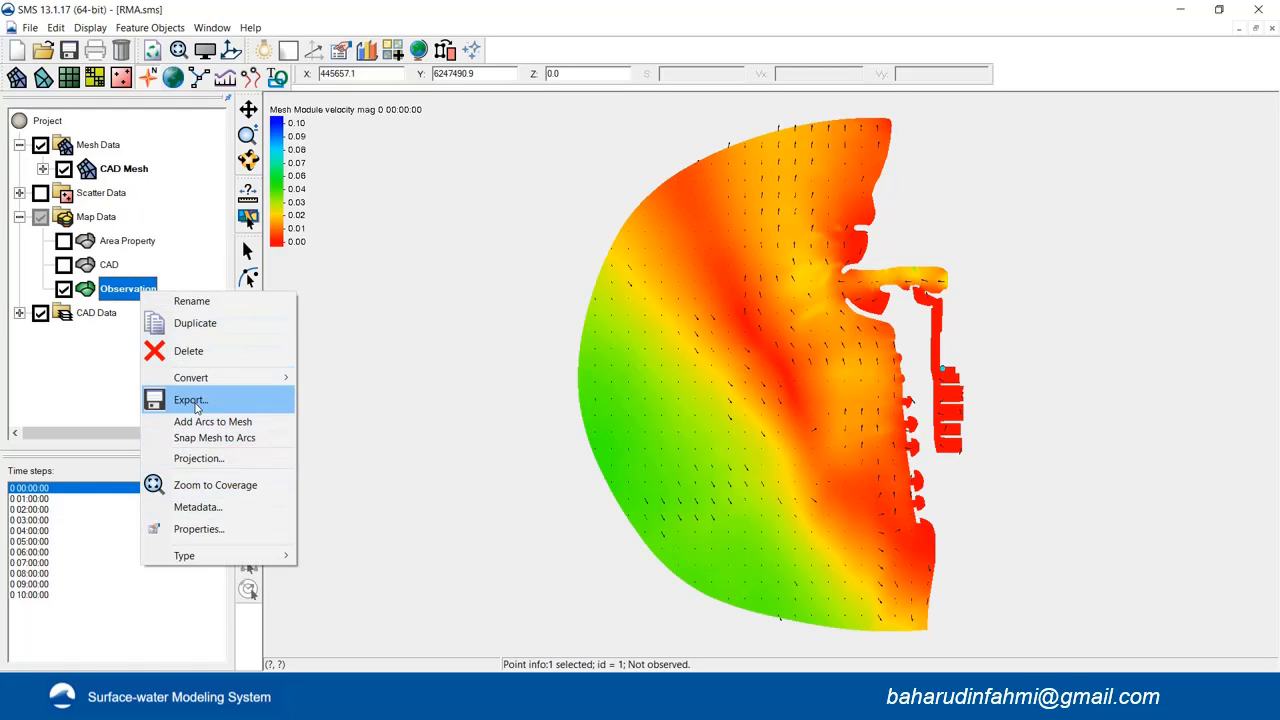
{"action": "left_click", "coordinate": [197, 302]}
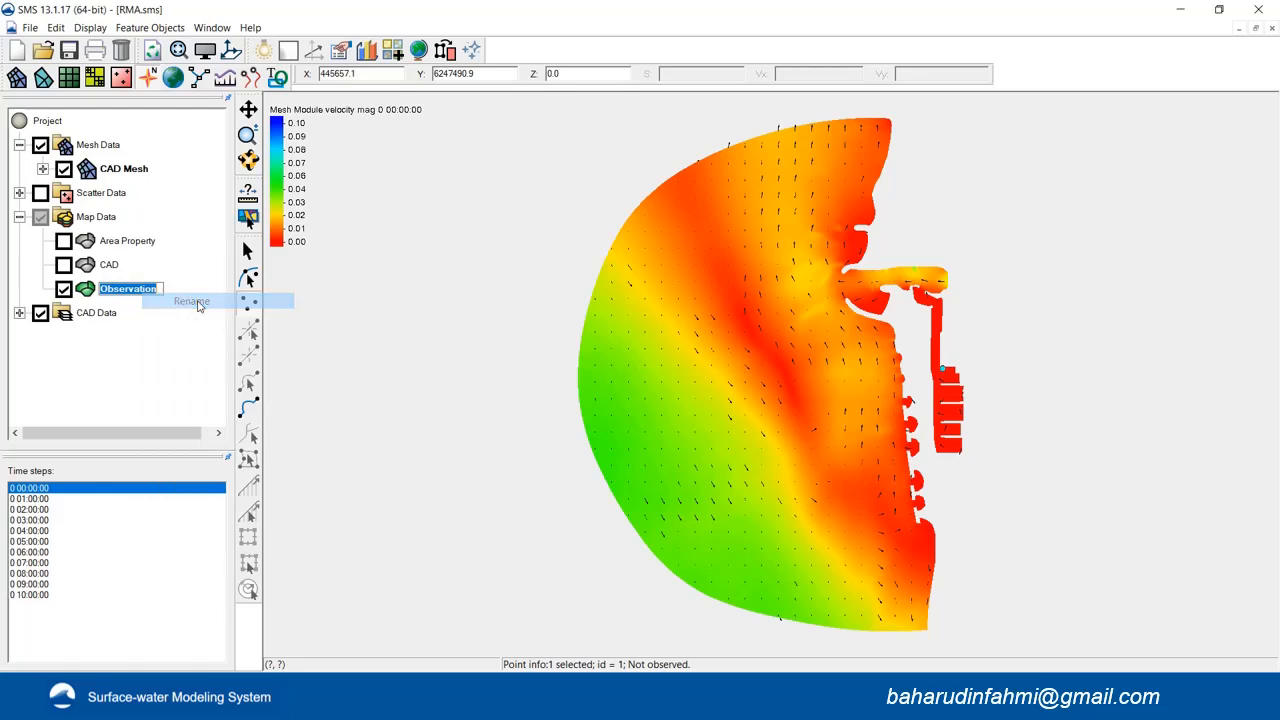
{"action": "left_click", "coordinate": [161, 289]}
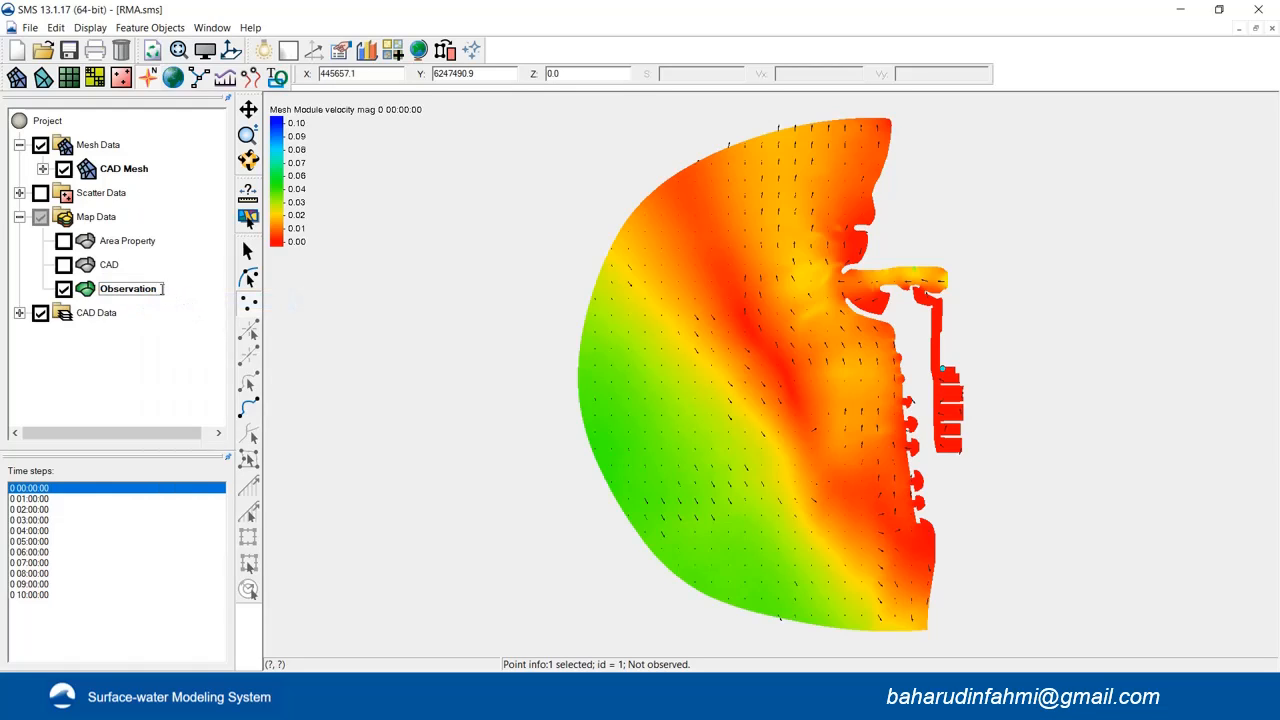
{"action": "type", "text": "Pasut"}
{"action": "key", "text": "Return"}
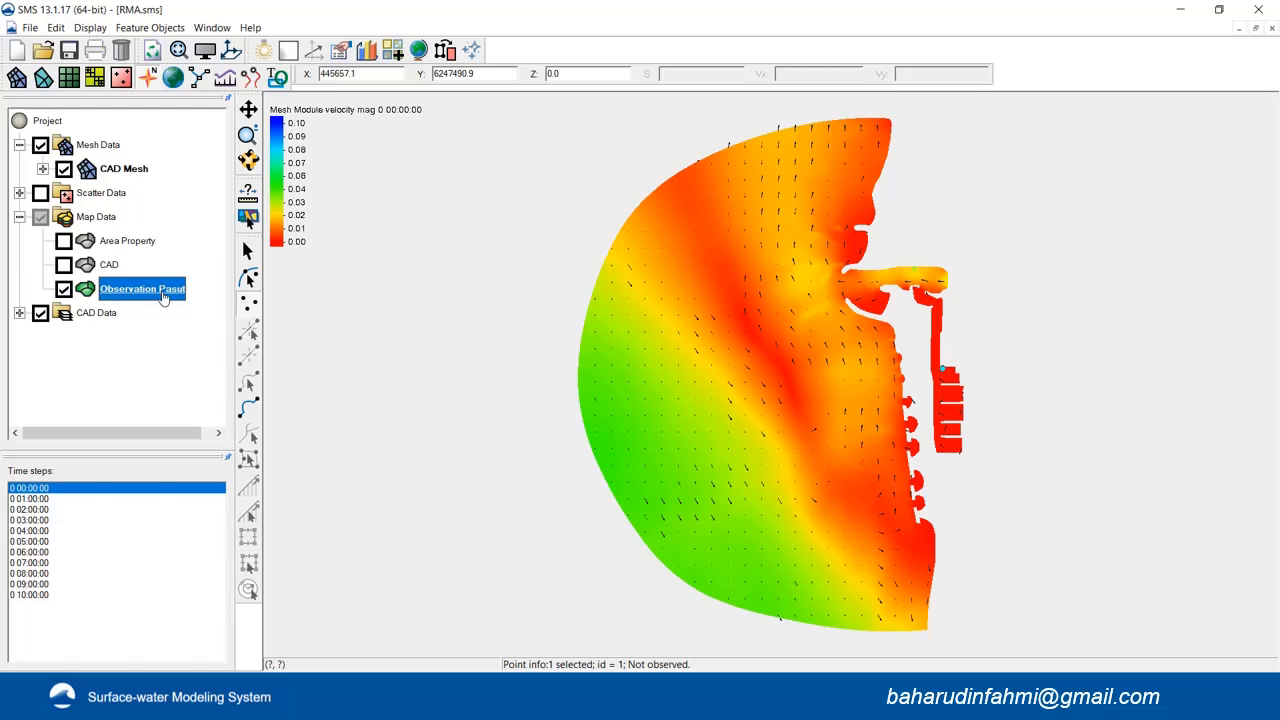
Create a second Observation coverage under Map Data named Observation Arus.
{"action": "left_click", "coordinate": [101, 220]}
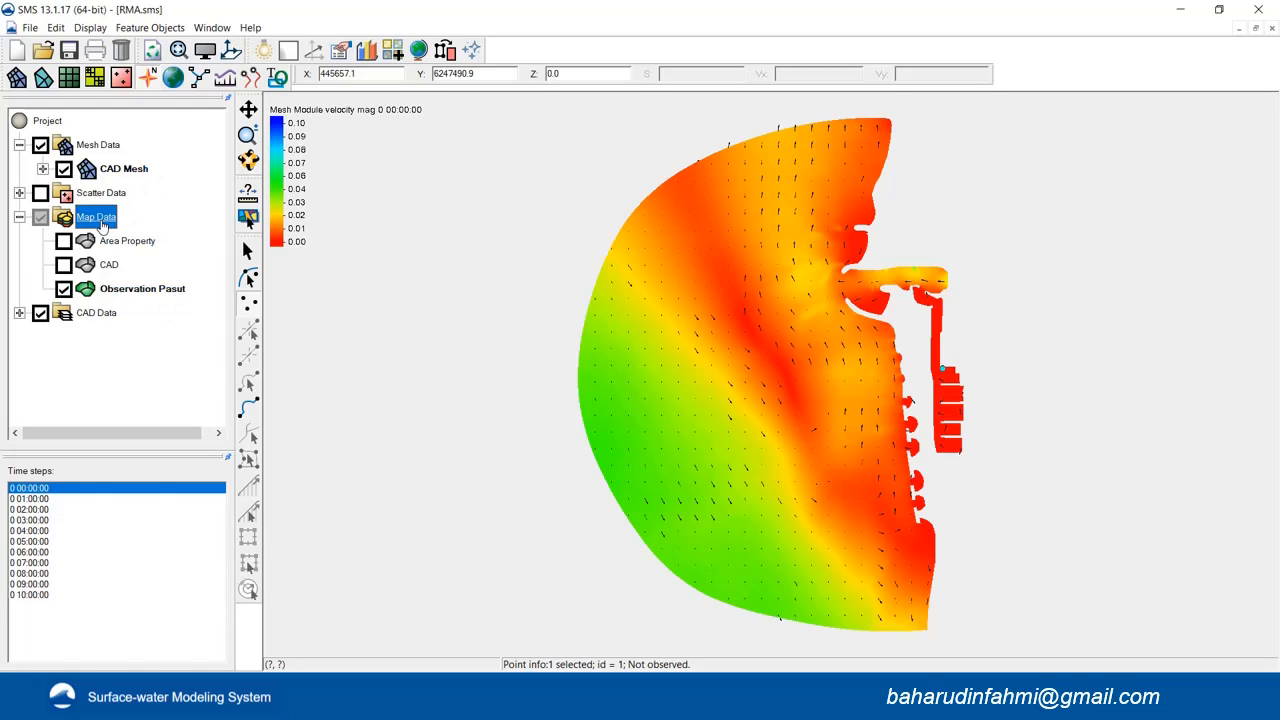
{"action": "right_click", "coordinate": [103, 225]}
{"action": "left_click", "coordinate": [162, 234]}
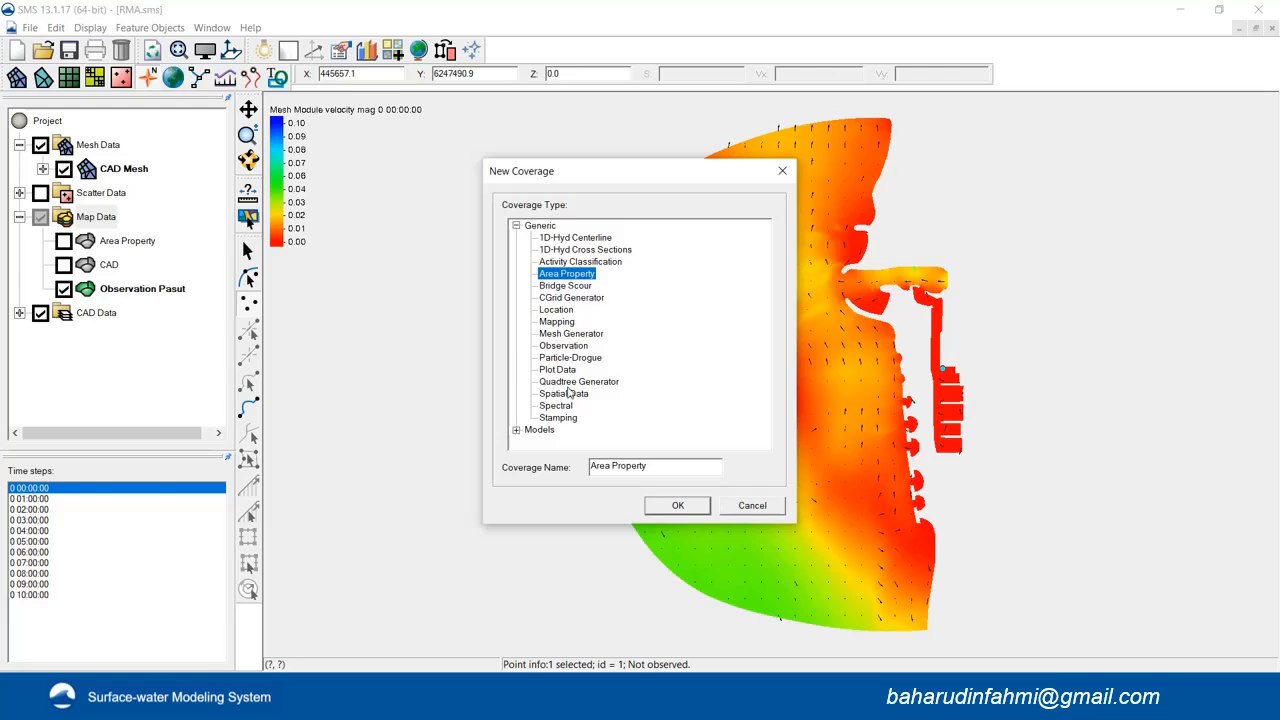
{"action": "left_click", "coordinate": [578, 347]}
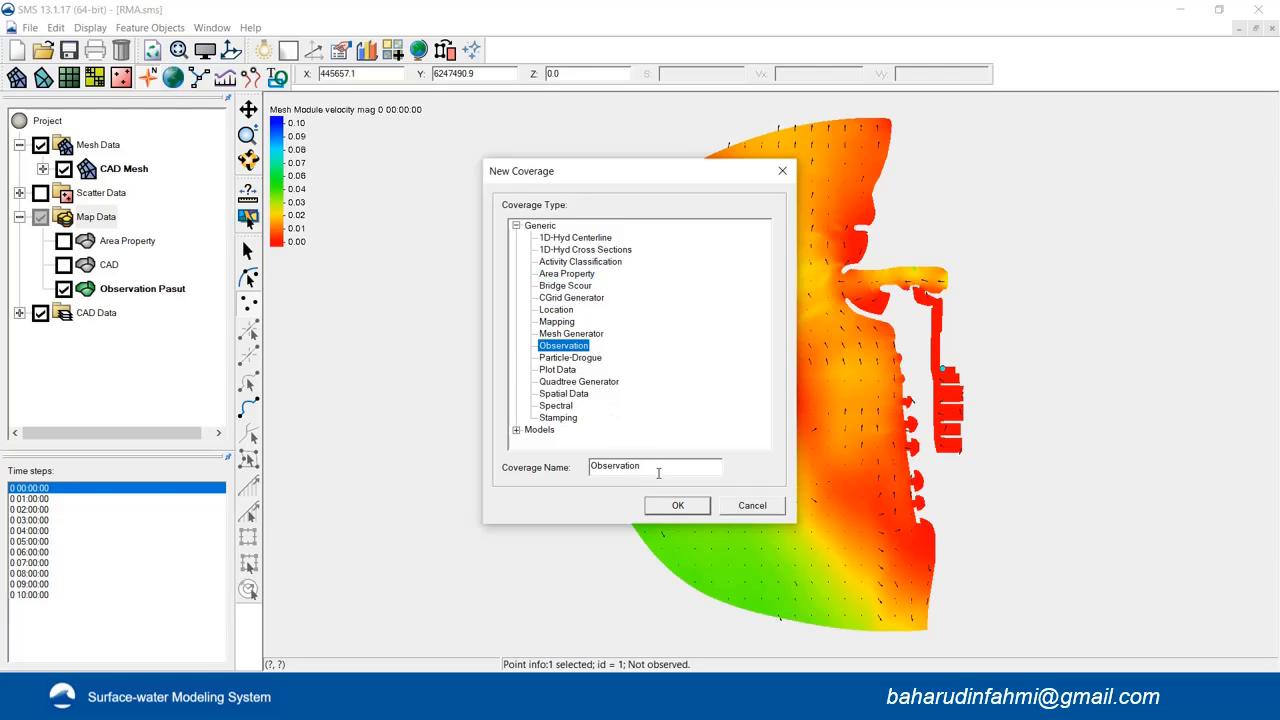
{"action": "left_click", "coordinate": [660, 470]}
{"action": "type", "text": "Arus"}
{"action": "left_click", "coordinate": [677, 505]}
Hide Observation Pasut and add a feature point to Observation Arus in open water, at about X 445213, Y 6247496.
{"action": "left_click", "coordinate": [64, 290]}
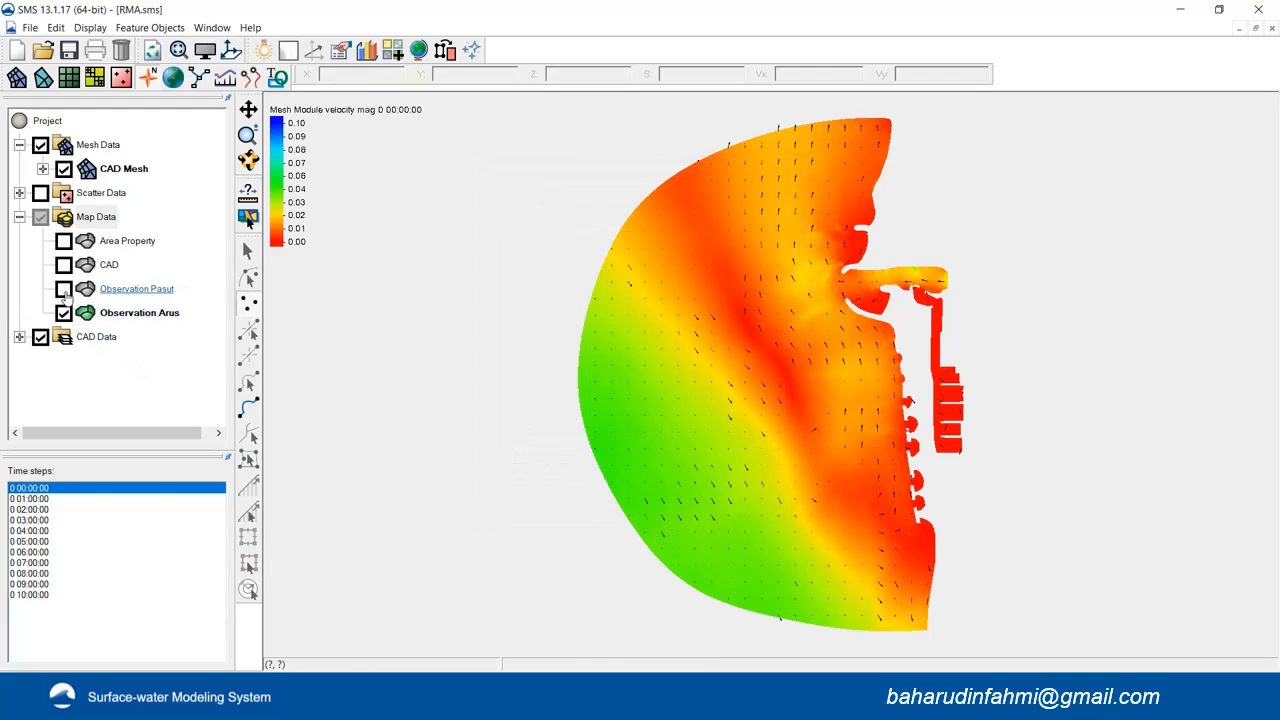
{"action": "left_click", "coordinate": [251, 309]}
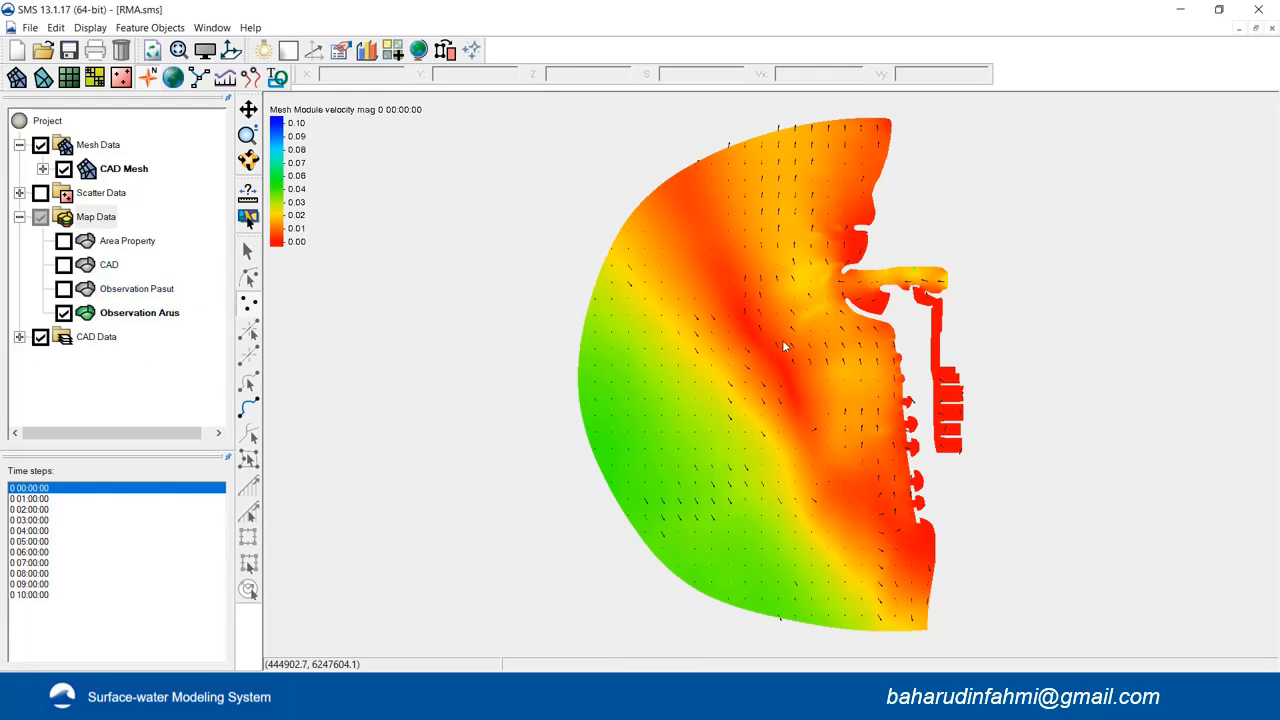
{"action": "left_click", "coordinate": [832, 367]}
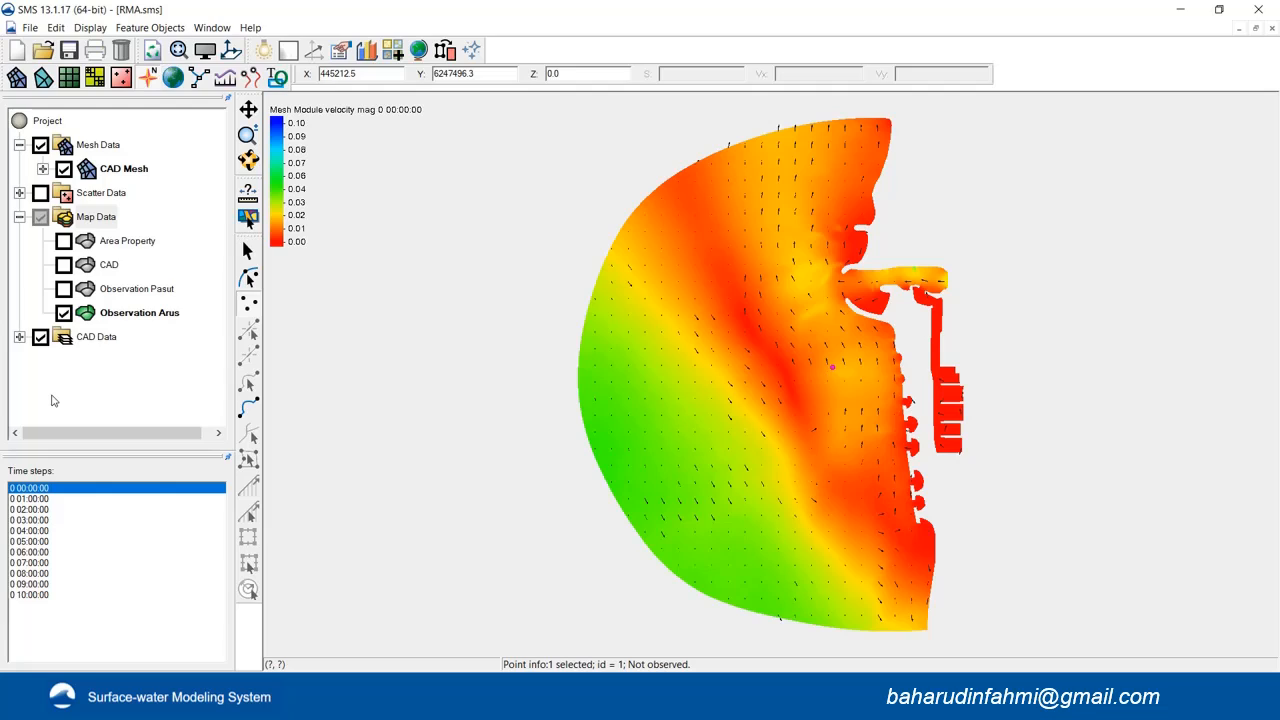
Hide the Observation Arus coverage, then show Observation Pasut and make it the active coverage.
{"action": "left_click", "coordinate": [127, 313]}
{"action": "left_click", "coordinate": [65, 313]}
{"action": "left_click", "coordinate": [63, 289]}
{"action": "left_click", "coordinate": [124, 290]}
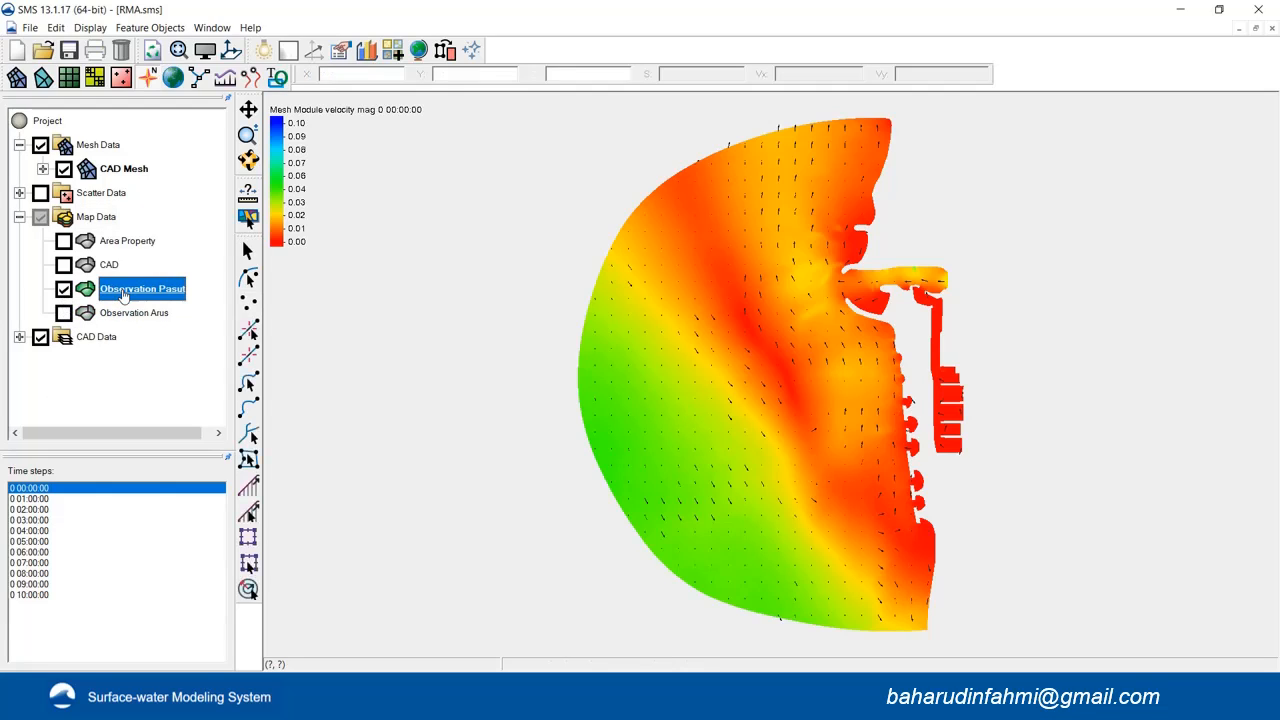
Define a measurement for the Observation Pasut points using the 2D mesh module and the water surface elevation dataset.
{"action": "left_click", "coordinate": [152, 30]}
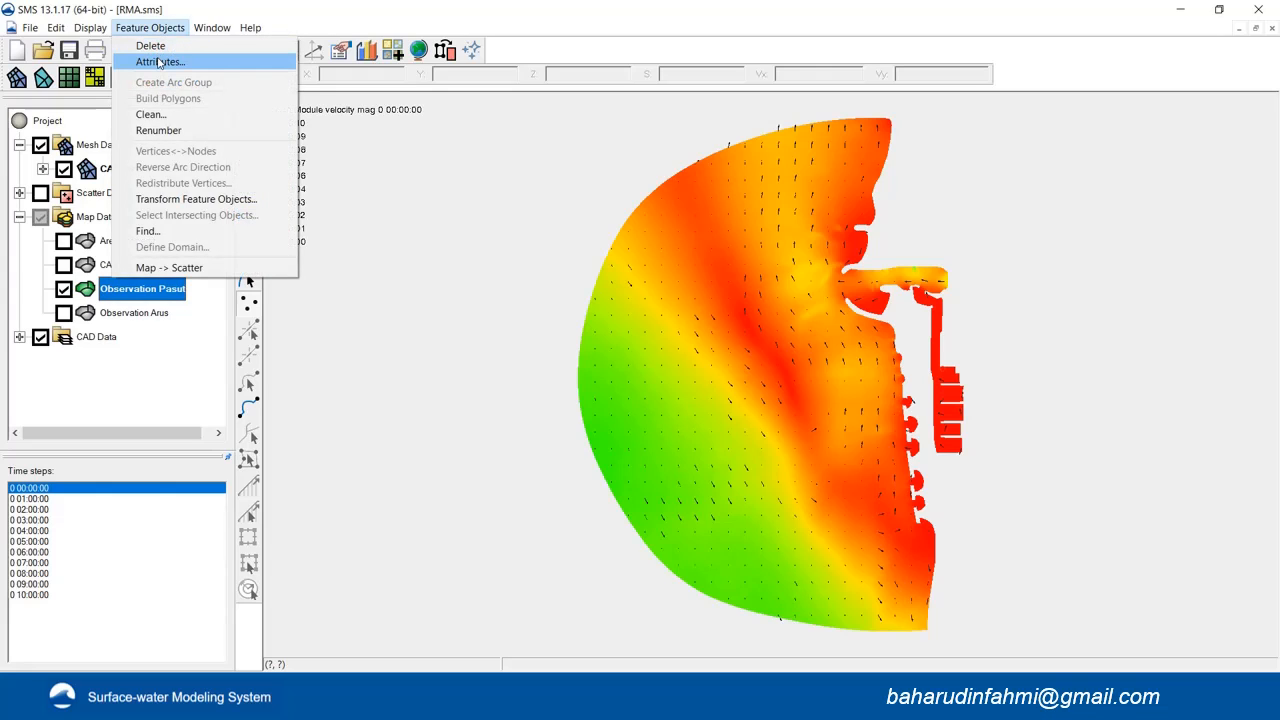
{"action": "left_click", "coordinate": [158, 61]}
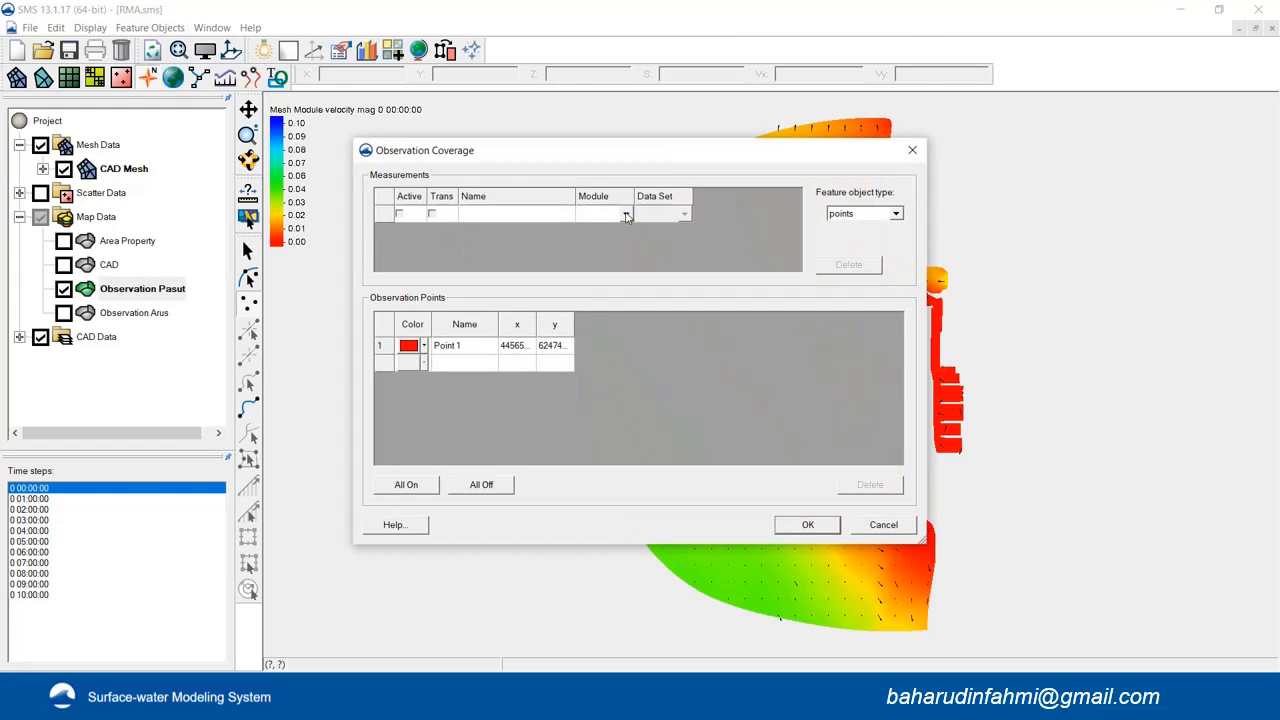
{"action": "left_click", "coordinate": [628, 215]}
{"action": "left_click", "coordinate": [616, 239]}
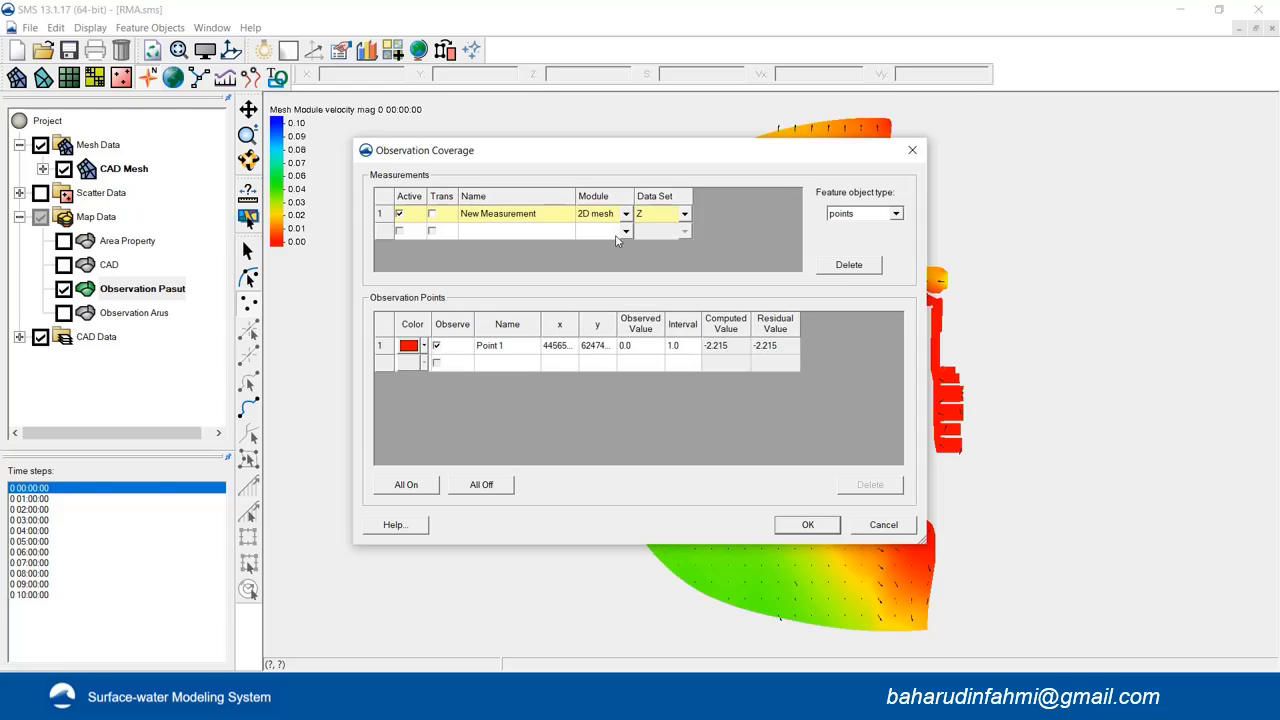
{"action": "left_click", "coordinate": [685, 214]}
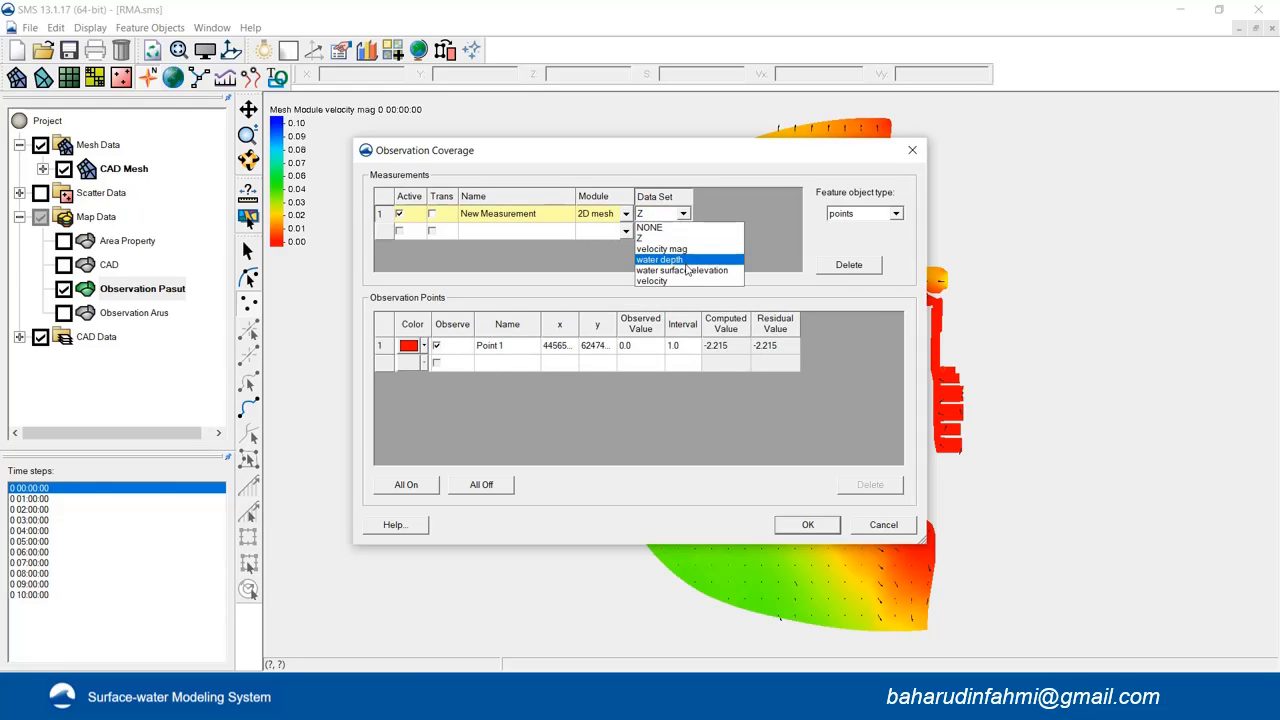
{"action": "left_click", "coordinate": [687, 265]}
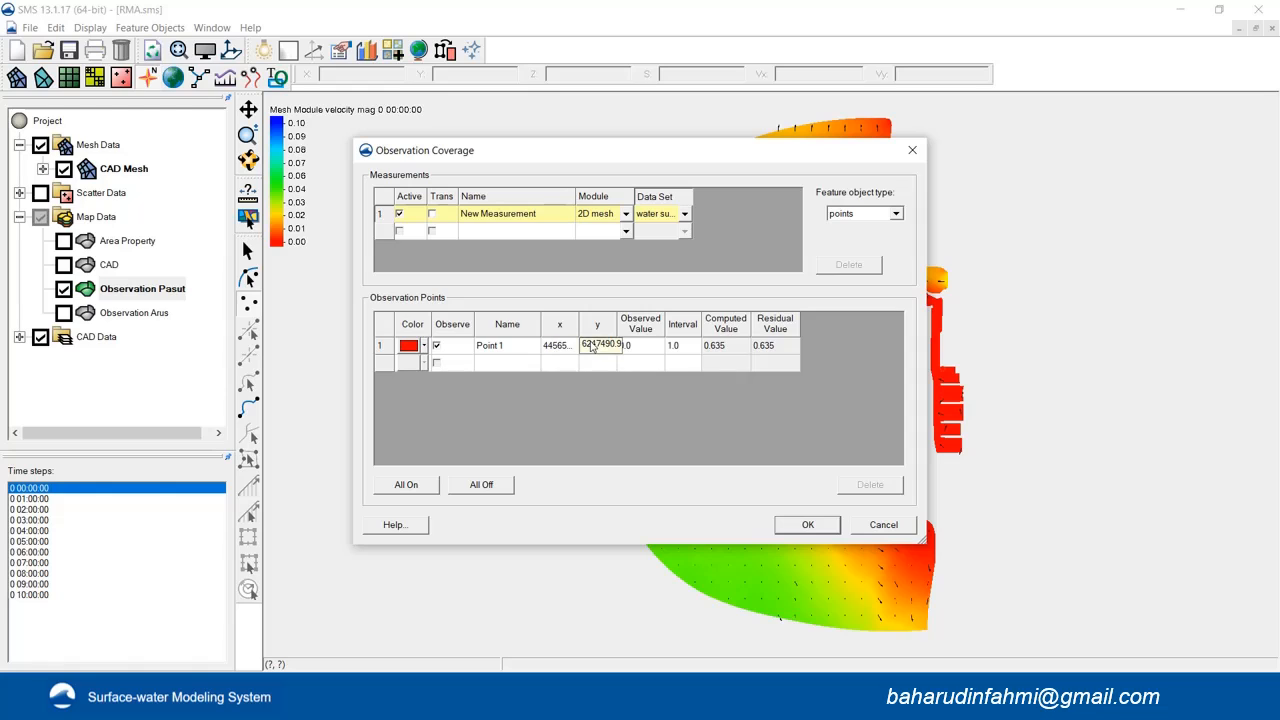
{"action": "left_click", "coordinate": [807, 524]}
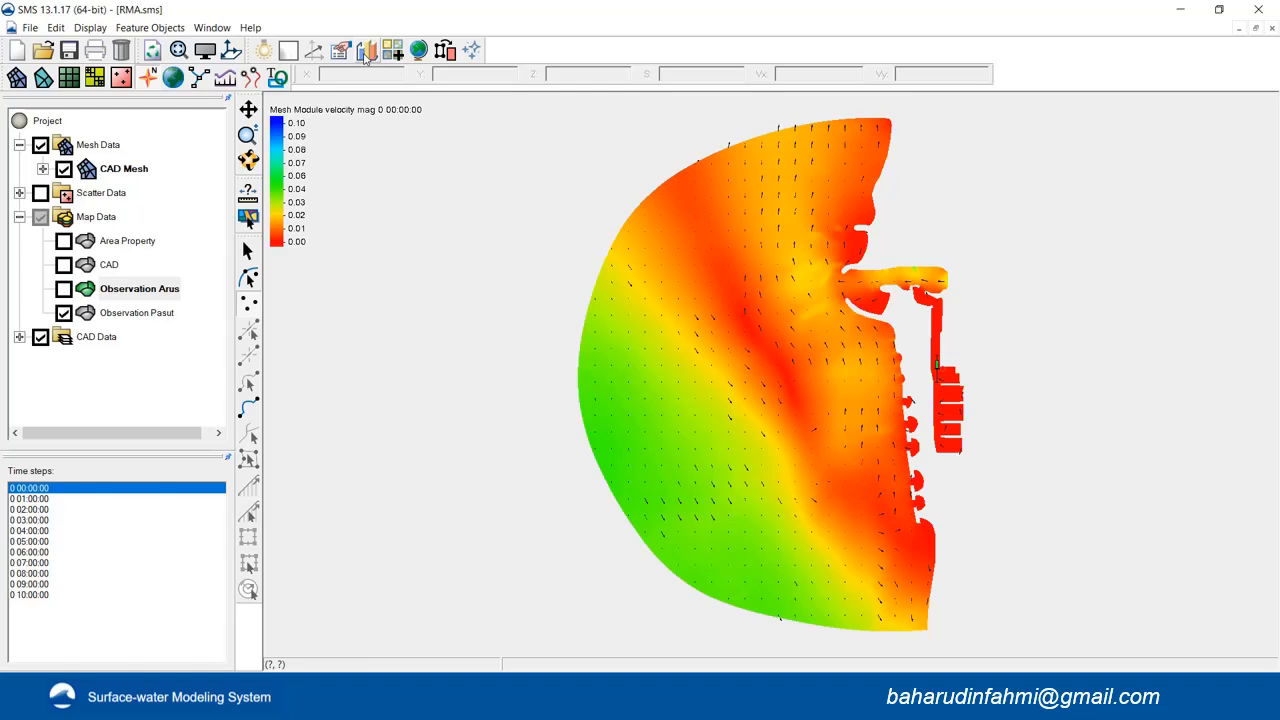
View a Time Series plot of Point 1 in Observation Pasut with velocity mag, water depth and water surface elevation as selected datasets, then close it.
{"action": "left_click", "coordinate": [366, 57]}
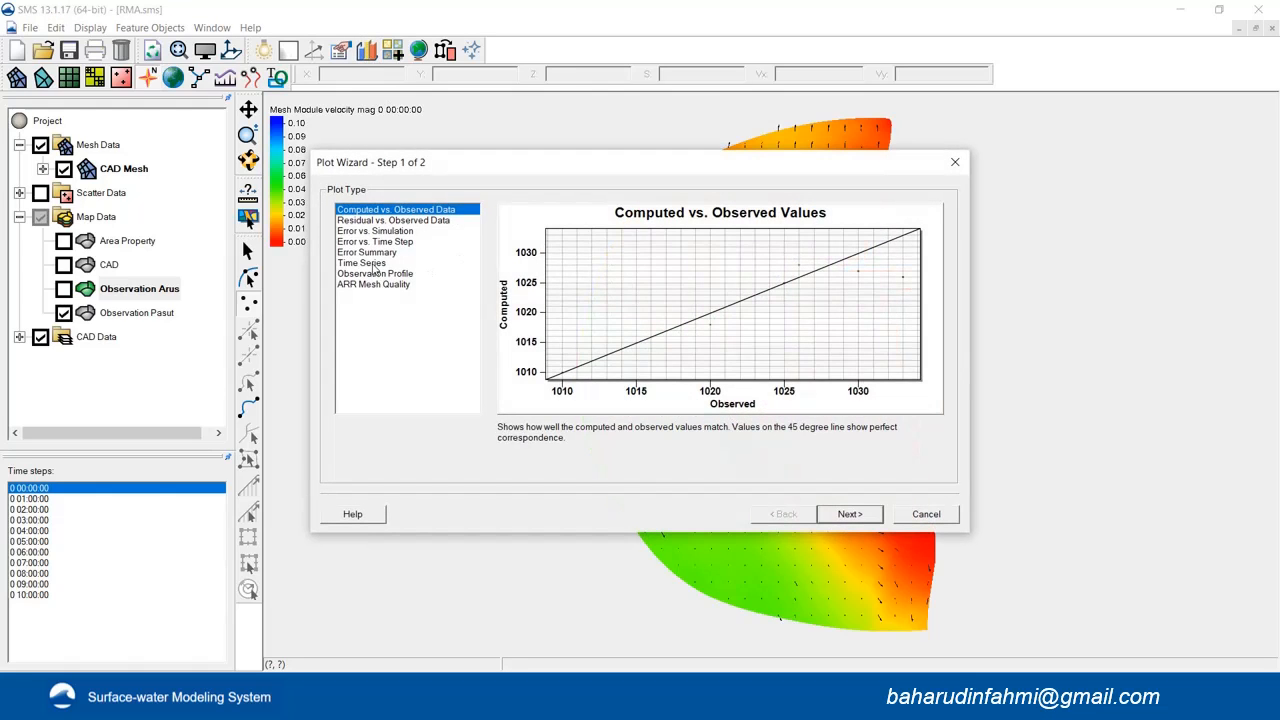
{"action": "left_click", "coordinate": [365, 263]}
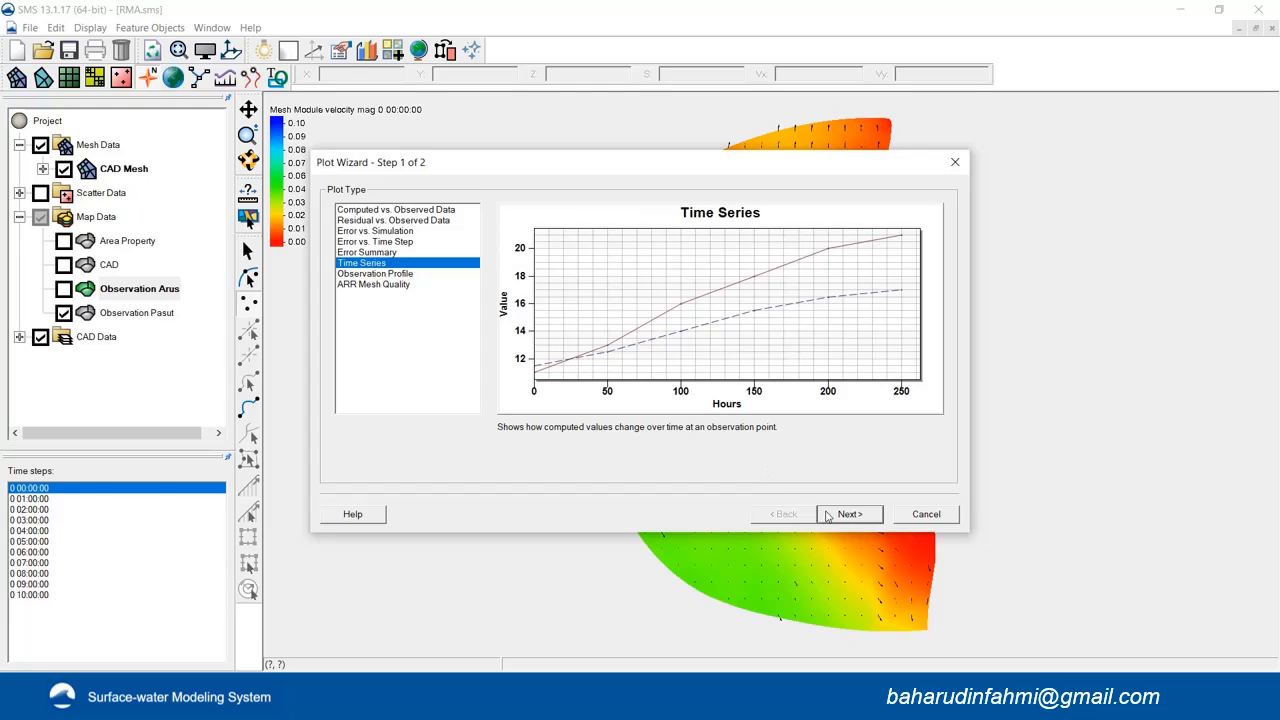
{"action": "left_click", "coordinate": [842, 515]}
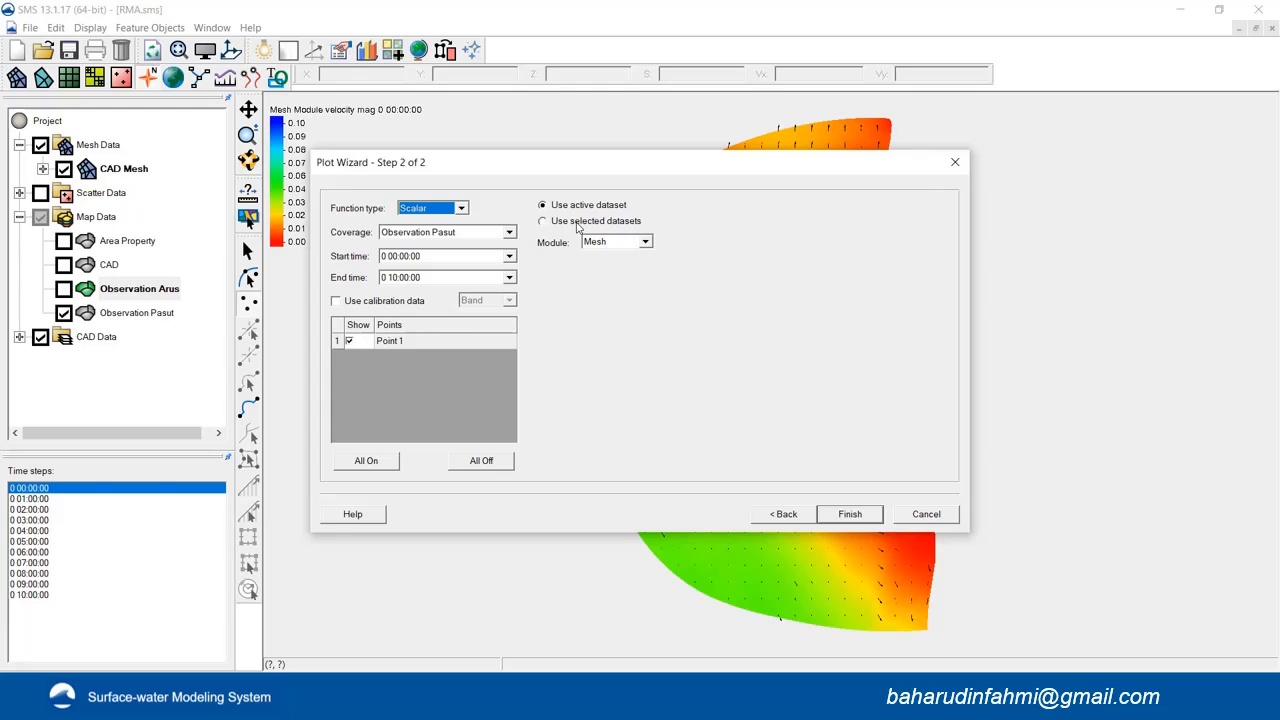
{"action": "left_click", "coordinate": [577, 222]}
{"action": "left_click", "coordinate": [657, 394]}
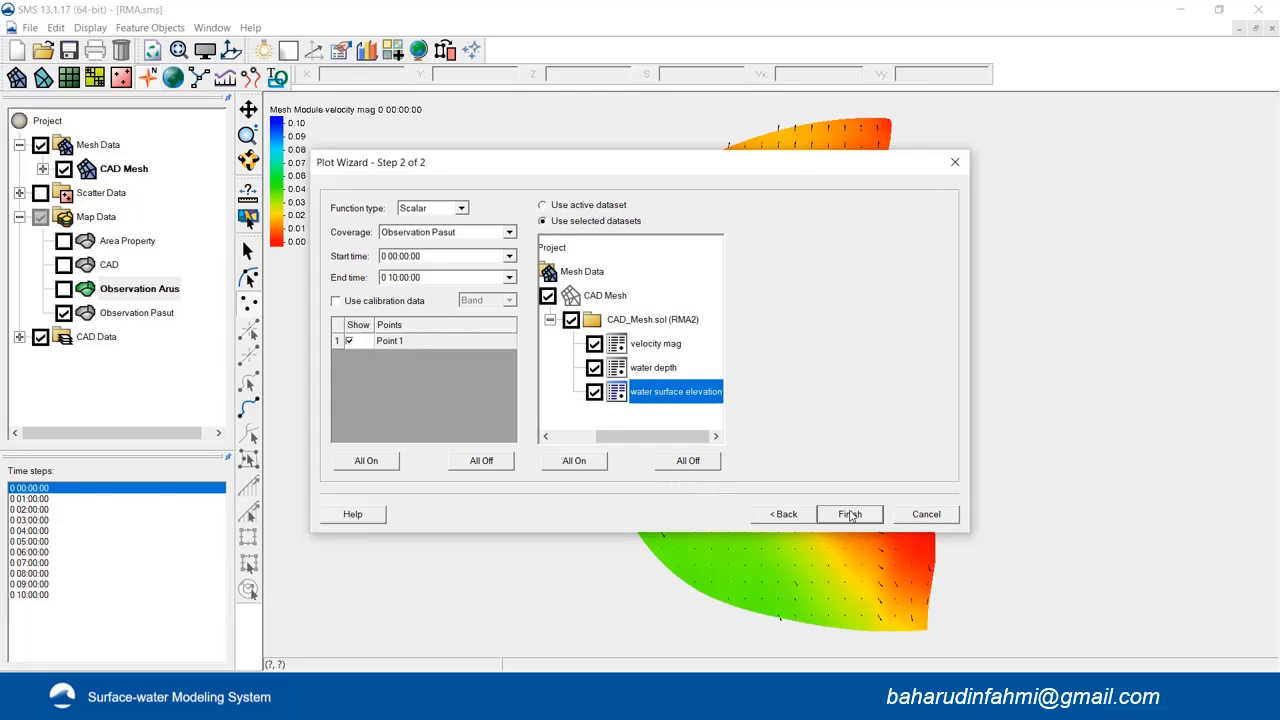
{"action": "left_click", "coordinate": [849, 514]}
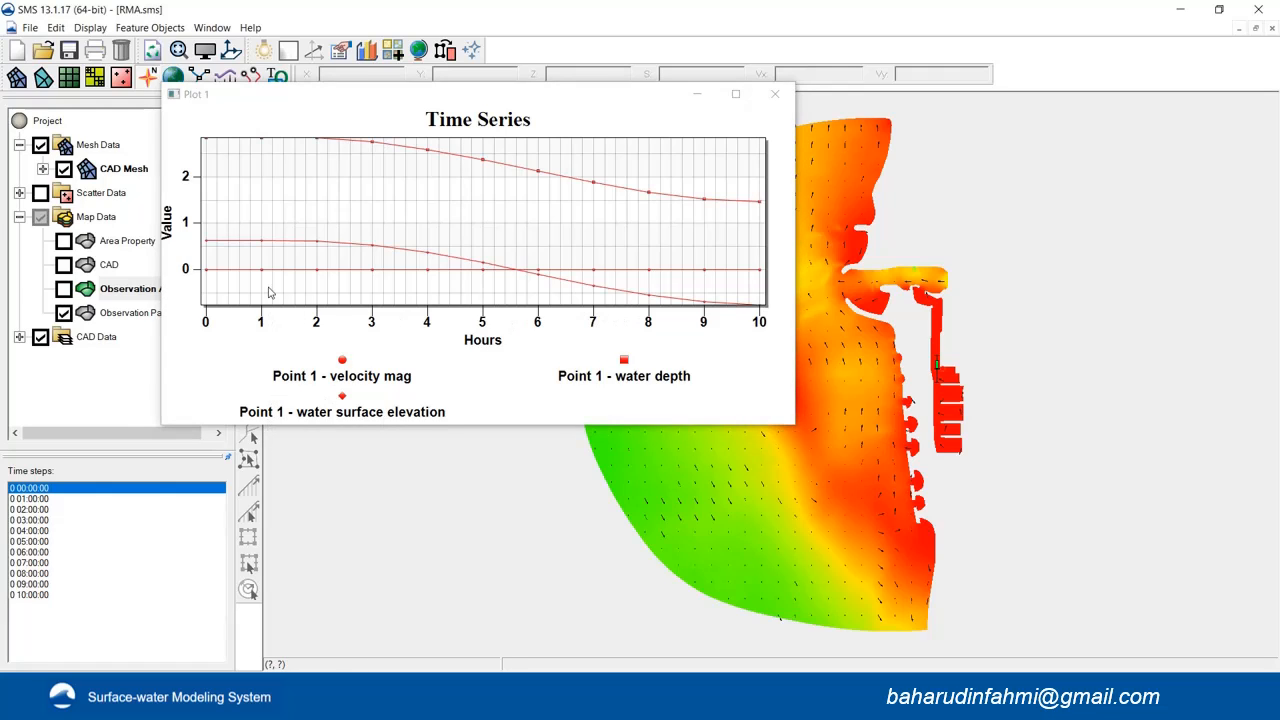
{"action": "left_click", "coordinate": [775, 96]}
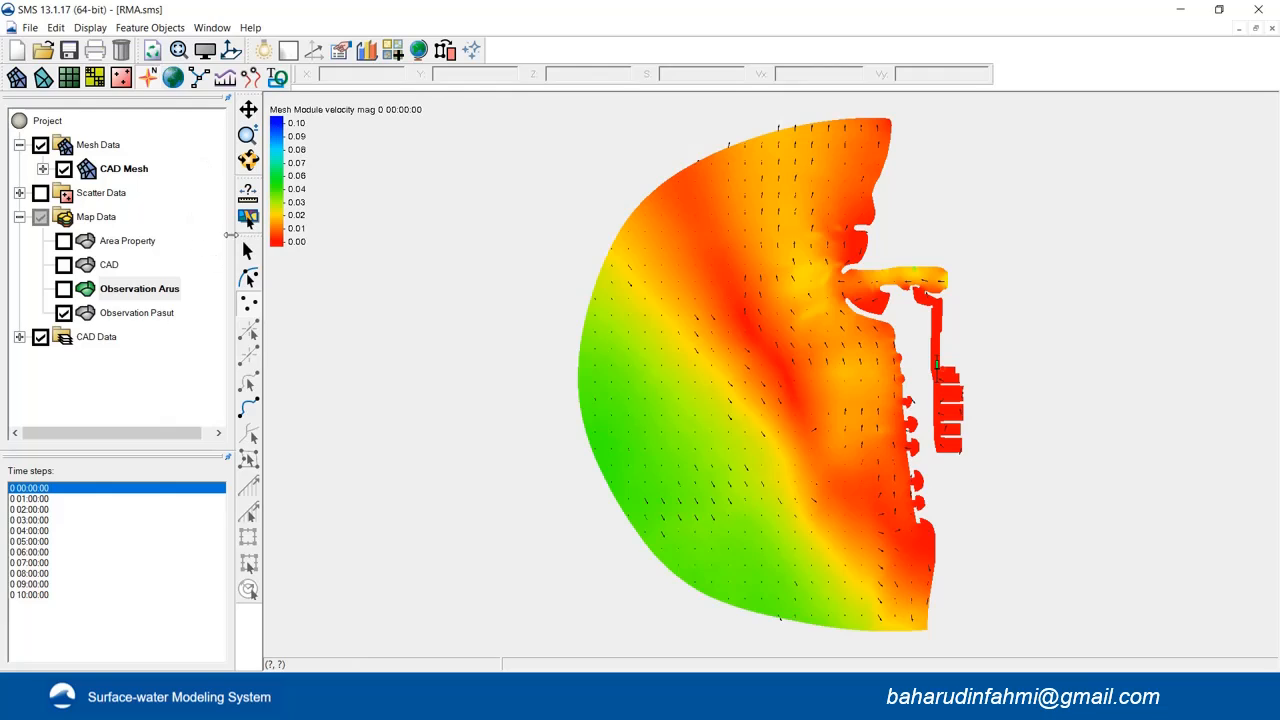
Expand the CAD Mesh solution datasets and make water surface elevation the active dataset.
{"action": "left_click", "coordinate": [43, 169]}
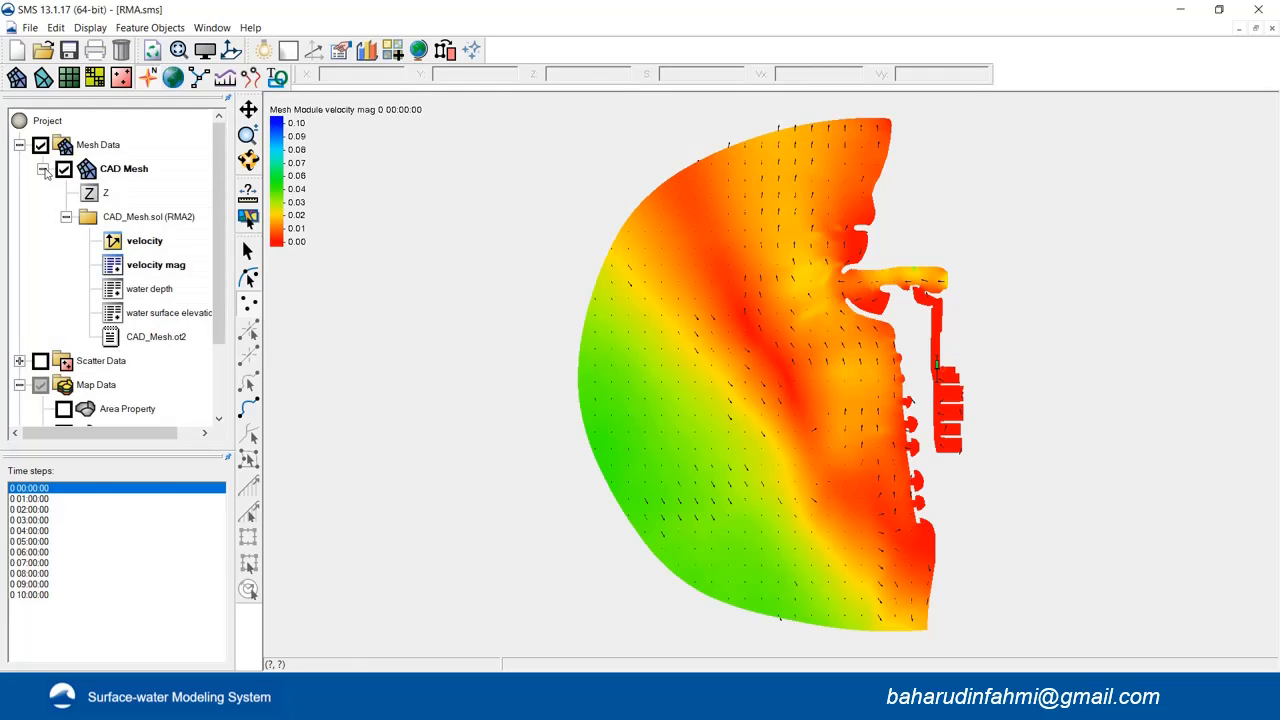
{"action": "left_click", "coordinate": [160, 313]}
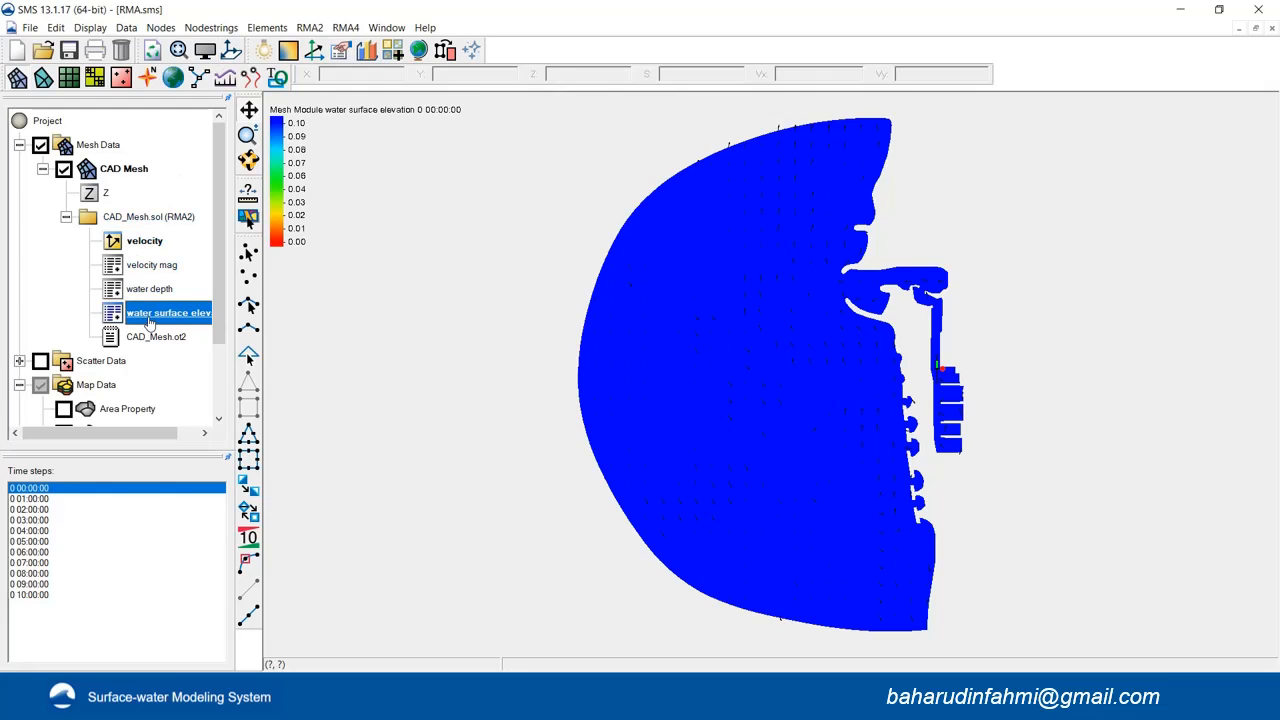
Create a Time Series plot of Point 1 in Observation Pasut using the active water surface elevation dataset, from 0 00:00:00 to 0 10:00:00.
{"action": "left_click", "coordinate": [366, 50]}
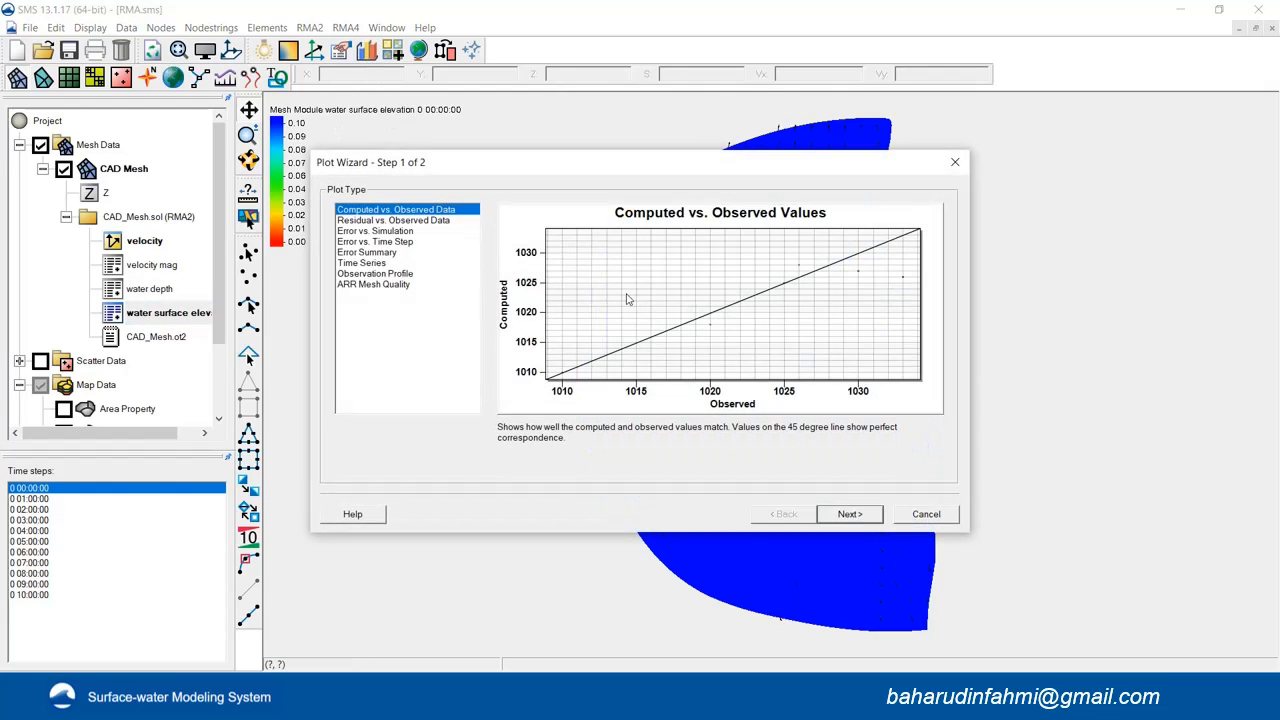
{"action": "left_click", "coordinate": [373, 274]}
{"action": "left_click", "coordinate": [370, 263]}
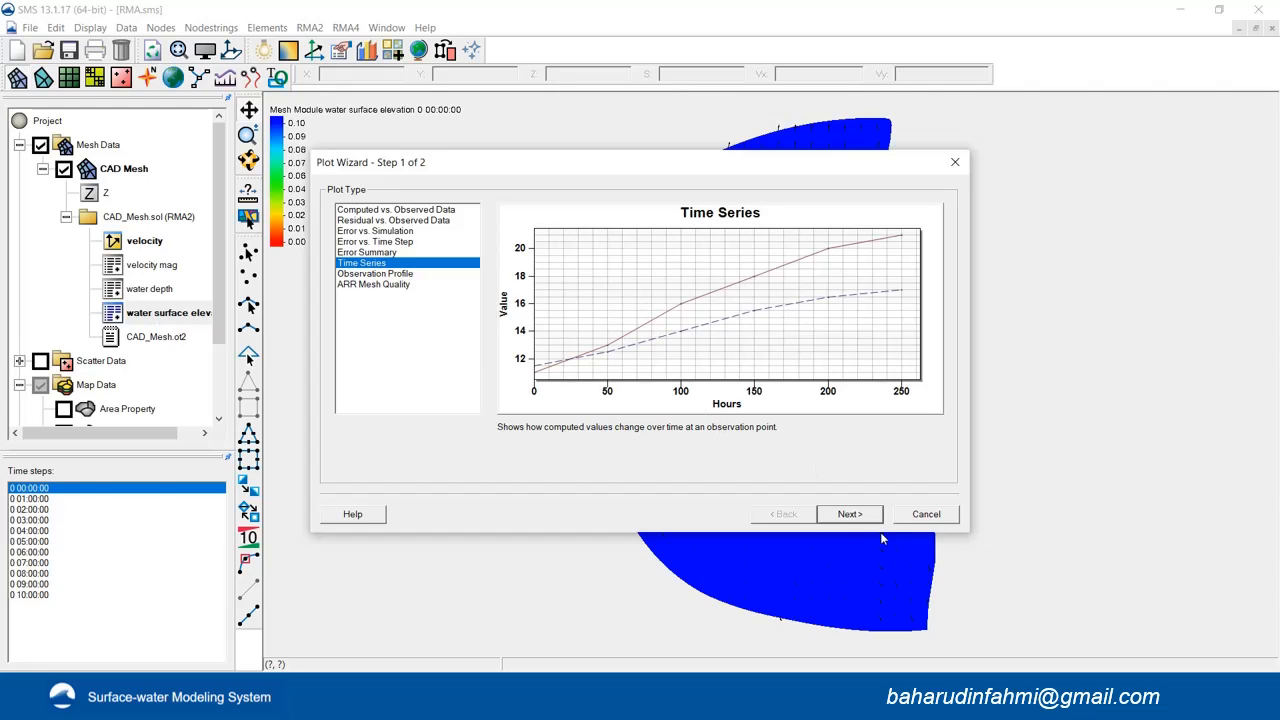
{"action": "left_click", "coordinate": [848, 514]}
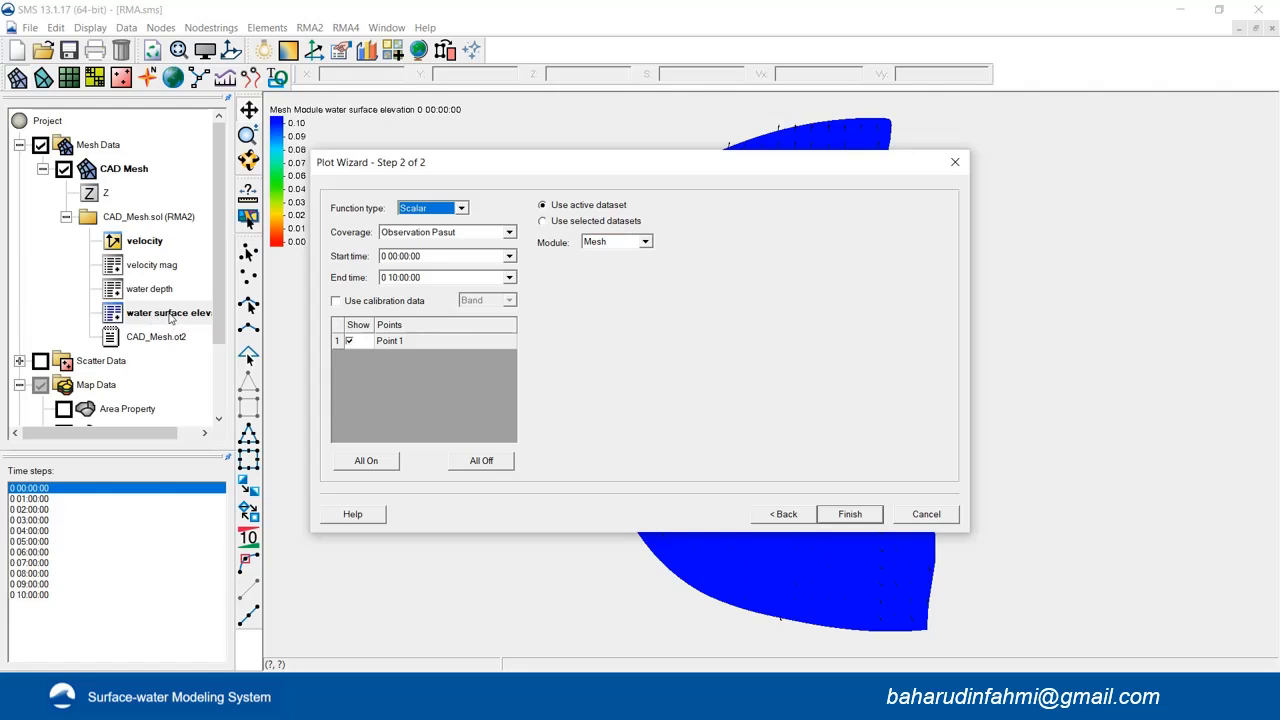
{"action": "left_click", "coordinate": [849, 514]}
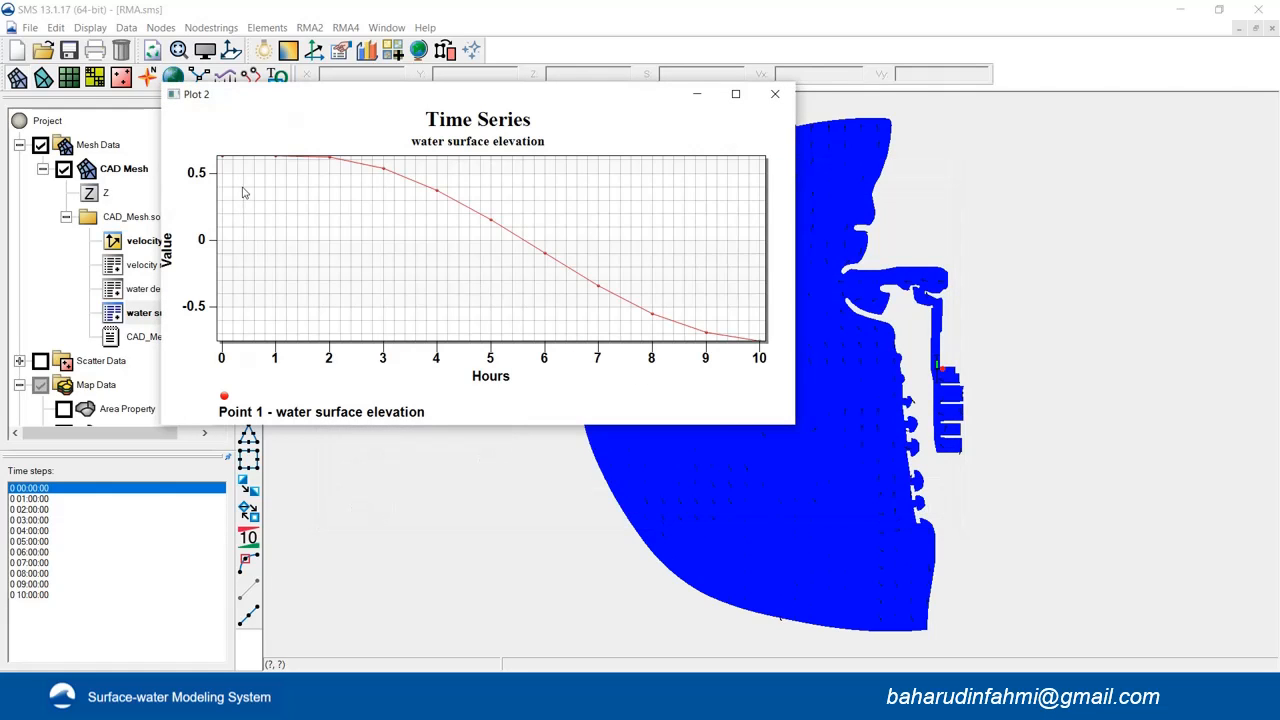
{"action": "left_click", "coordinate": [818, 298]}
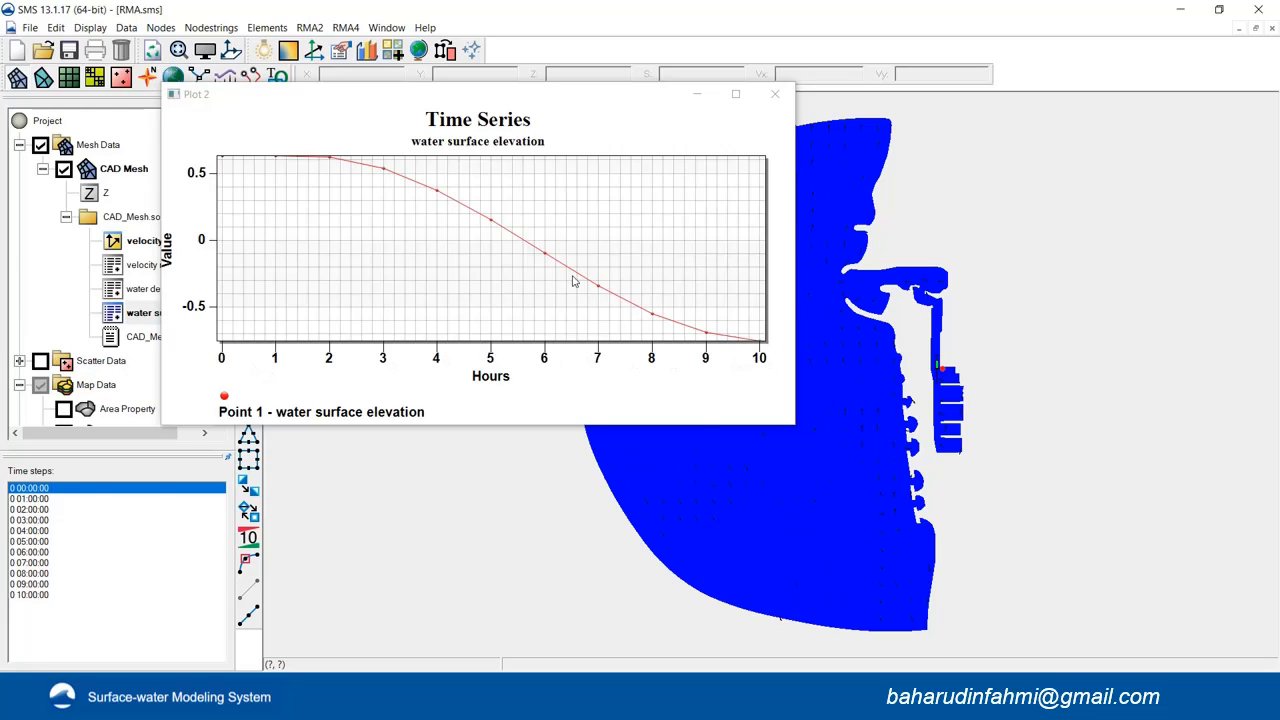
View the values of the water surface elevation plot, select its Hours and Value columns, and close the table and plot.
{"action": "right_click", "coordinate": [541, 277]}
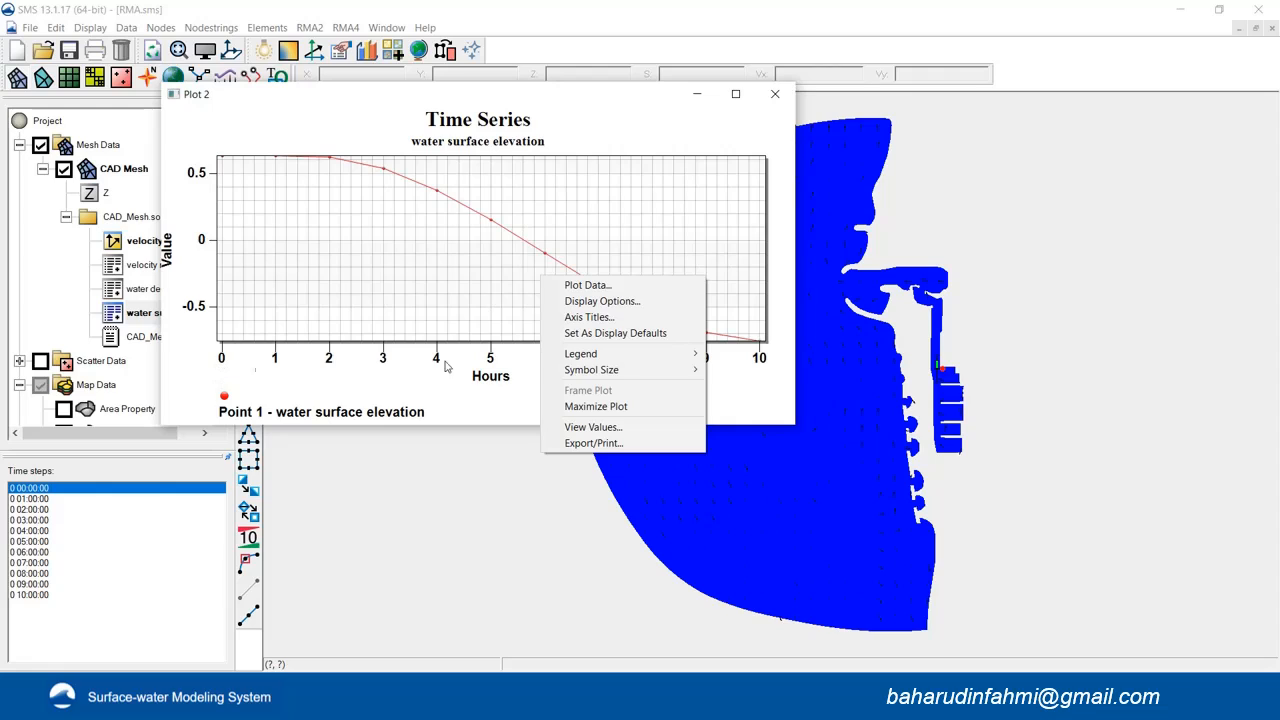
{"action": "right_click", "coordinate": [399, 239]}
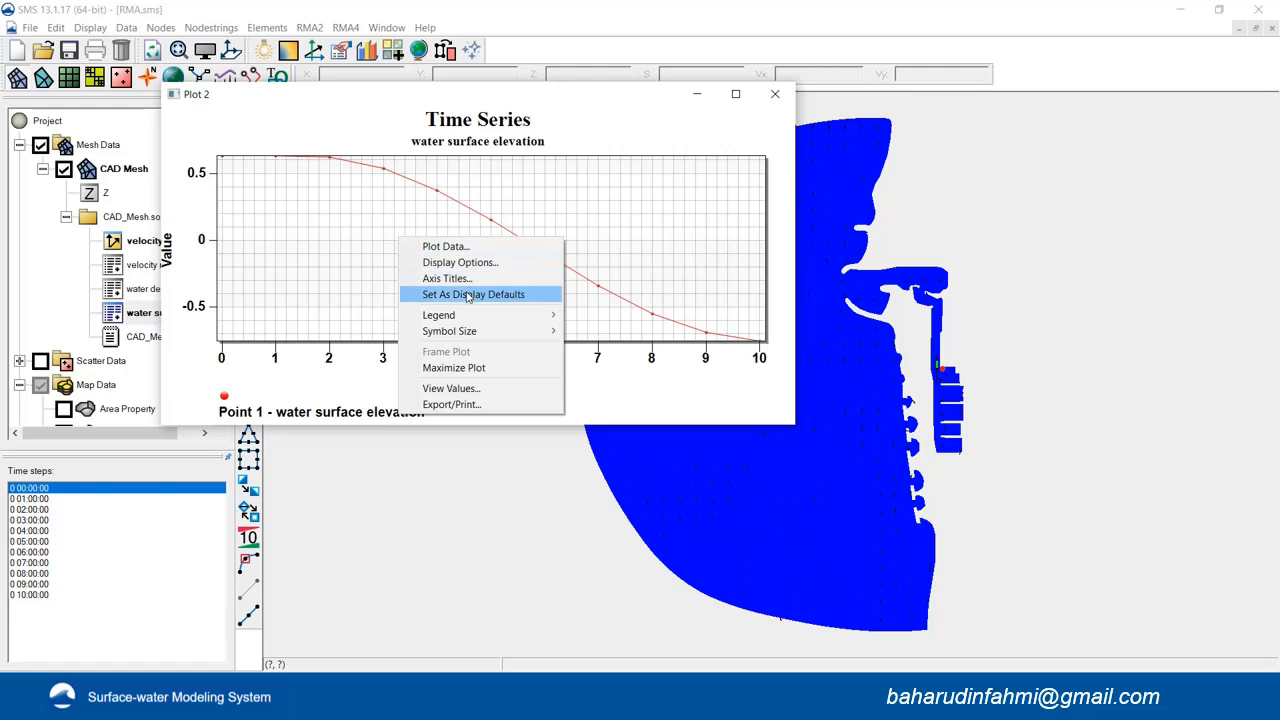
{"action": "right_click", "coordinate": [395, 210]}
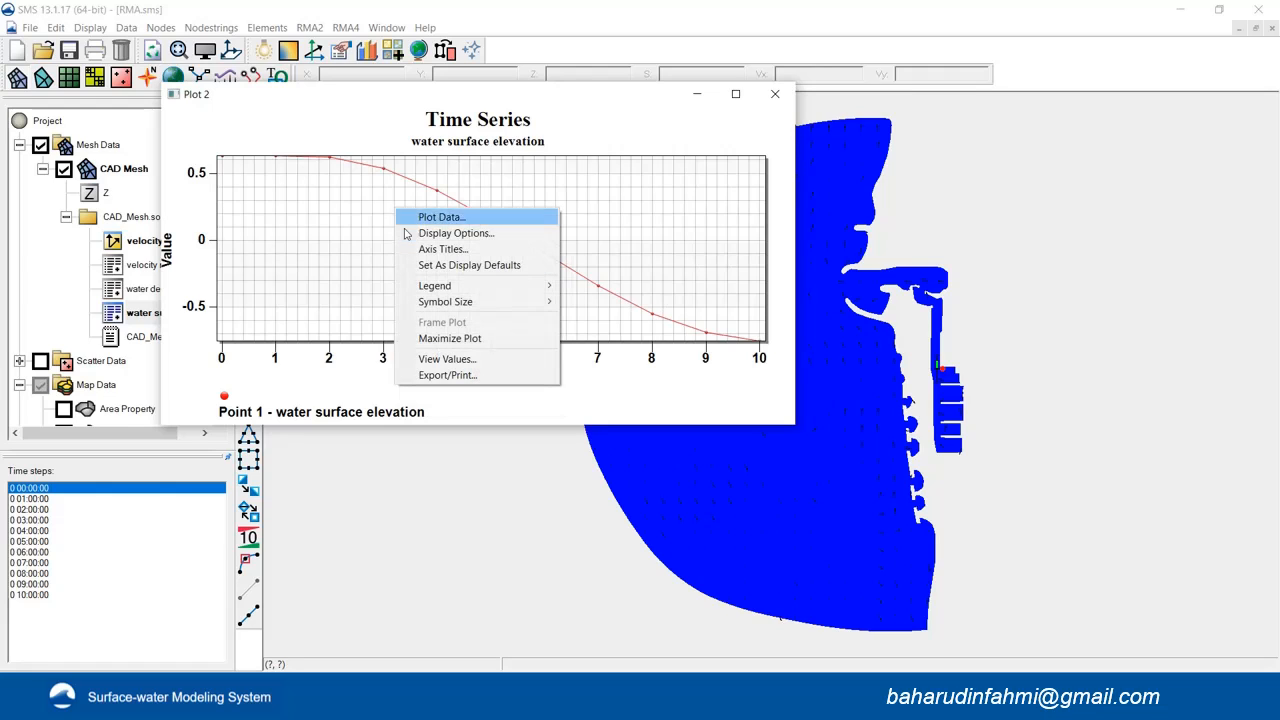
{"action": "left_click", "coordinate": [448, 359]}
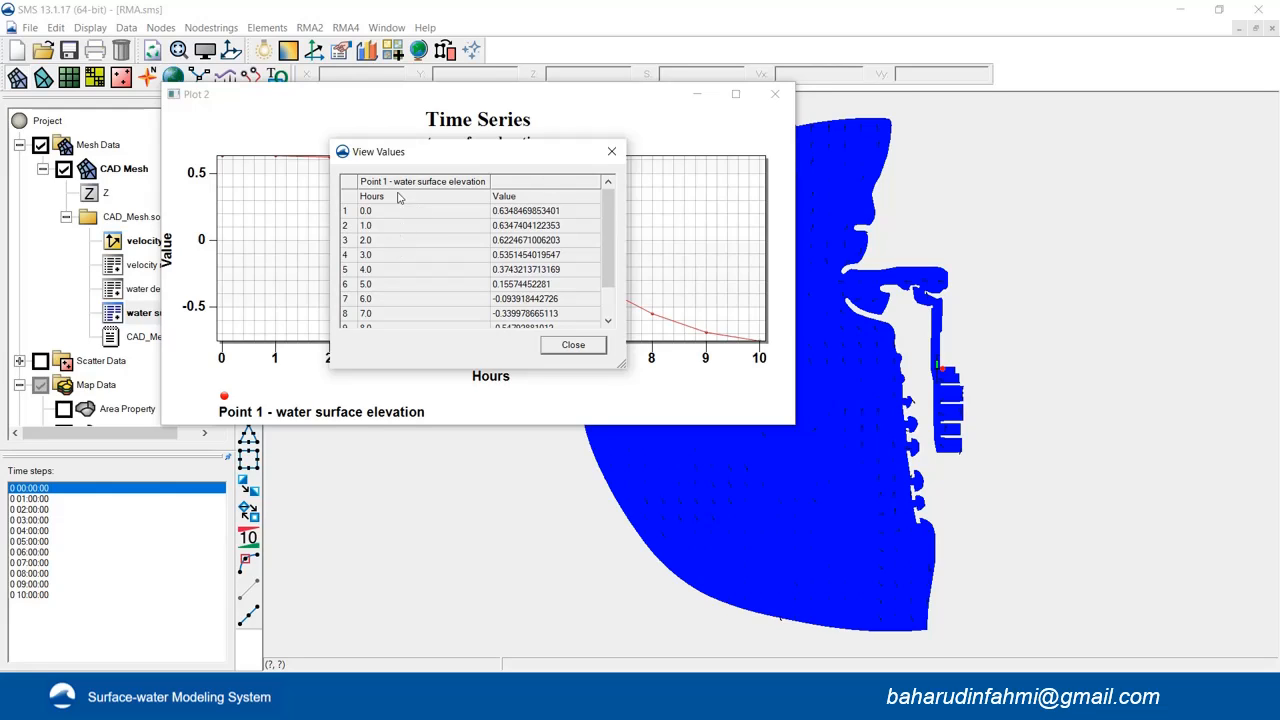
{"action": "left_click", "coordinate": [349, 188]}
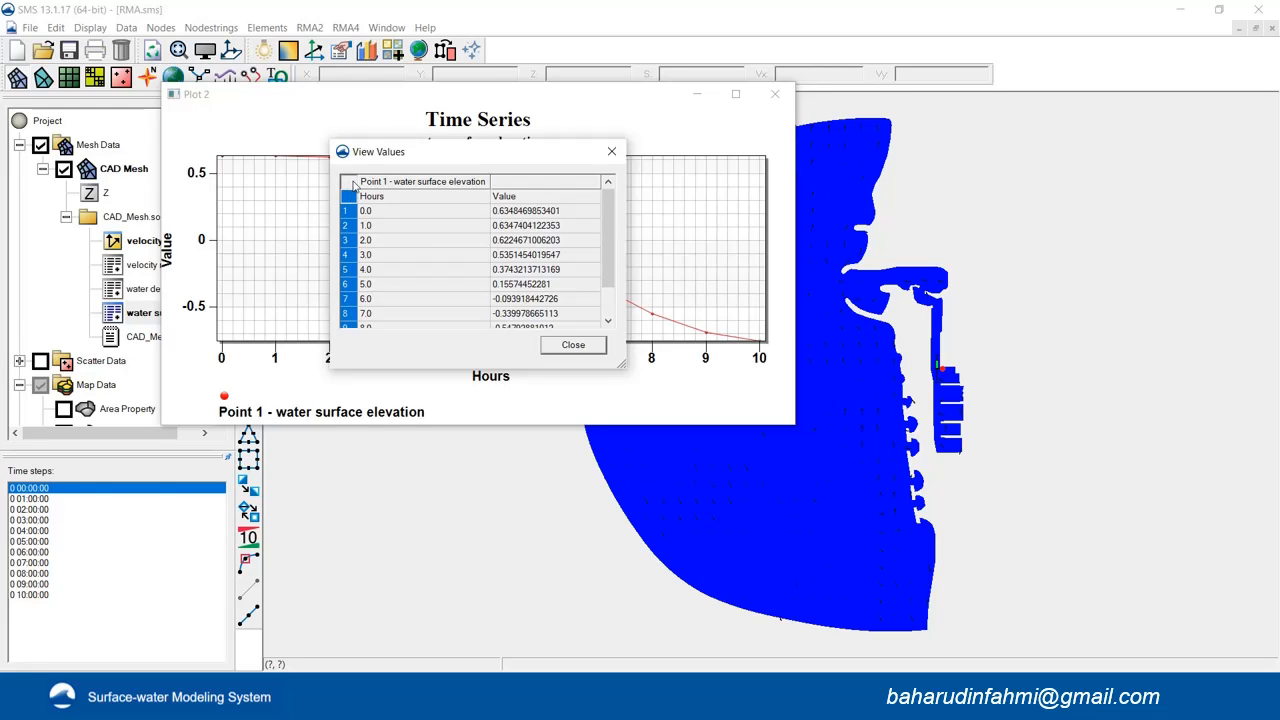
{"action": "left_click", "coordinate": [370, 183]}
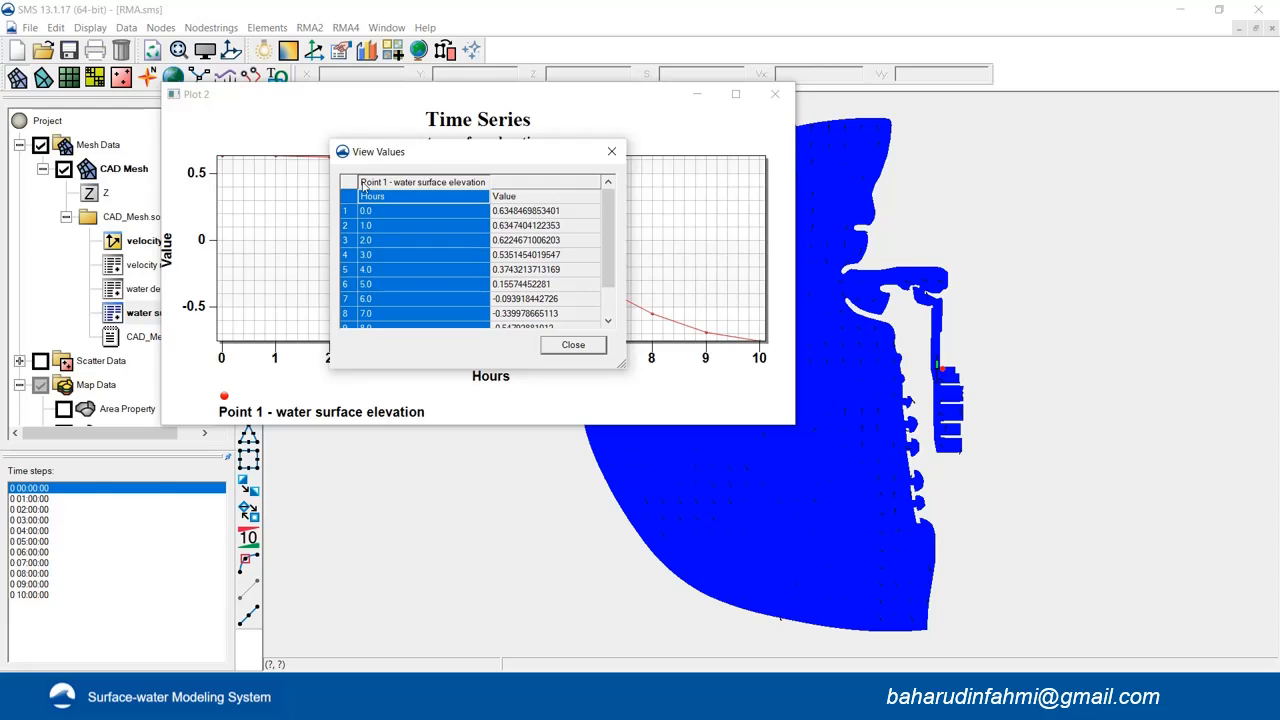
{"action": "left_click", "coordinate": [549, 183], "text": "shift"}
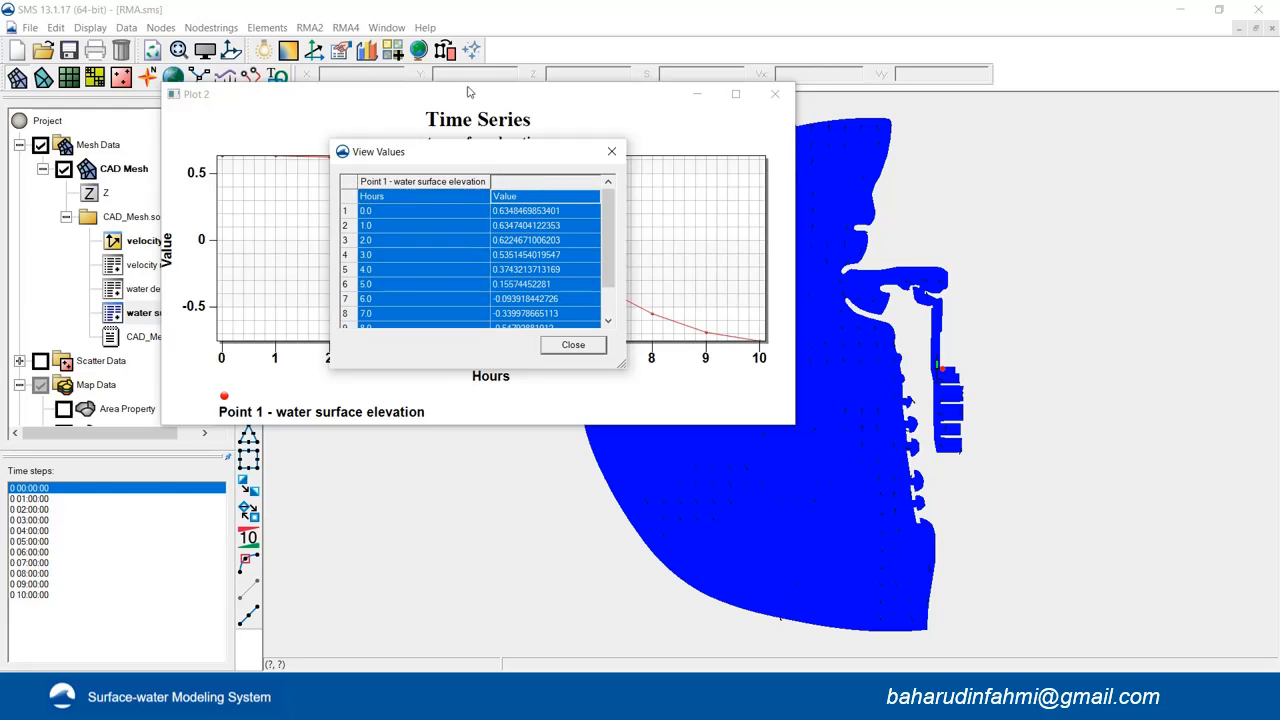
{"action": "left_click", "coordinate": [611, 151]}
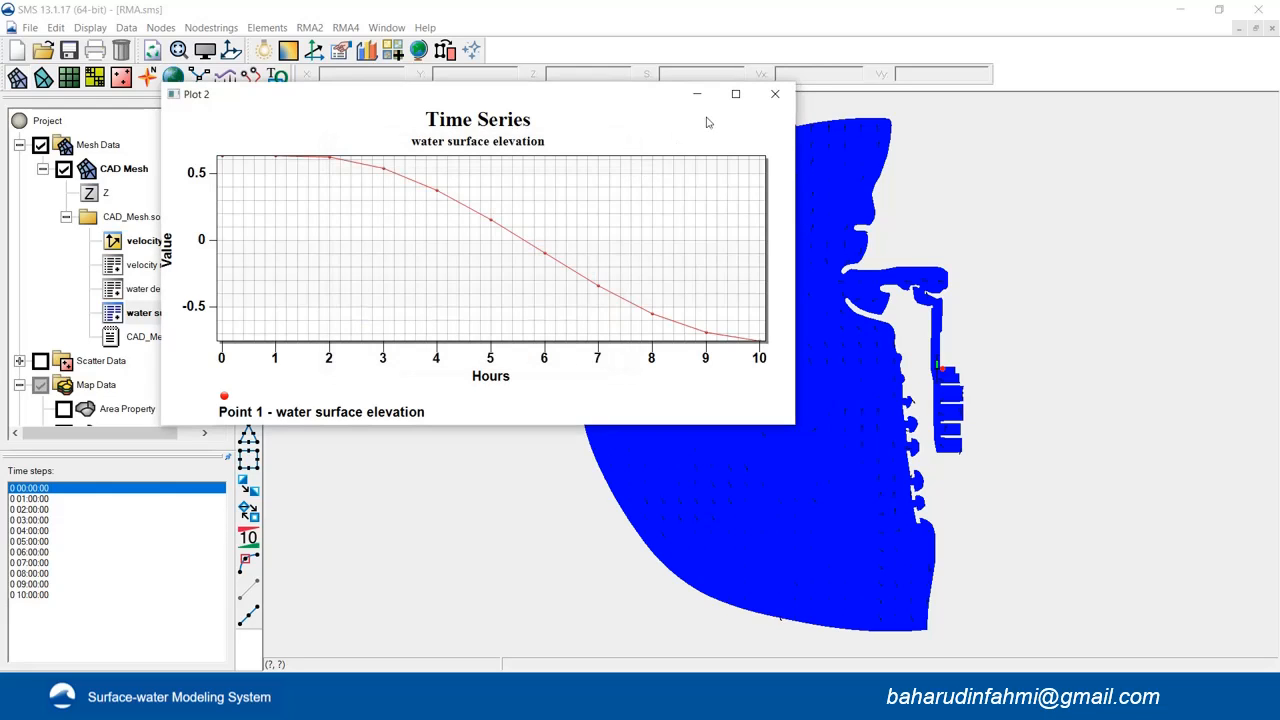
{"action": "left_click", "coordinate": [786, 99]}
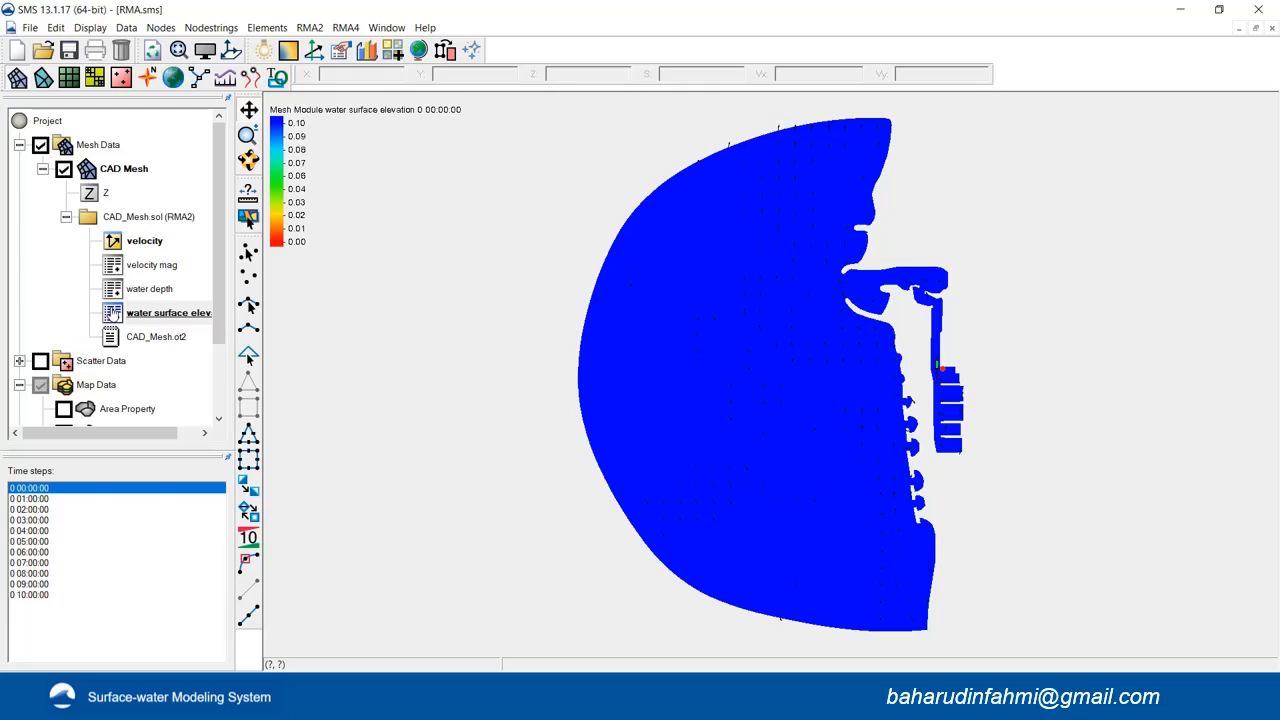
Make velocity mag the active dataset, hide Observation Pasut, and show Observation Arus as the active coverage.
{"action": "left_click", "coordinate": [152, 267]}
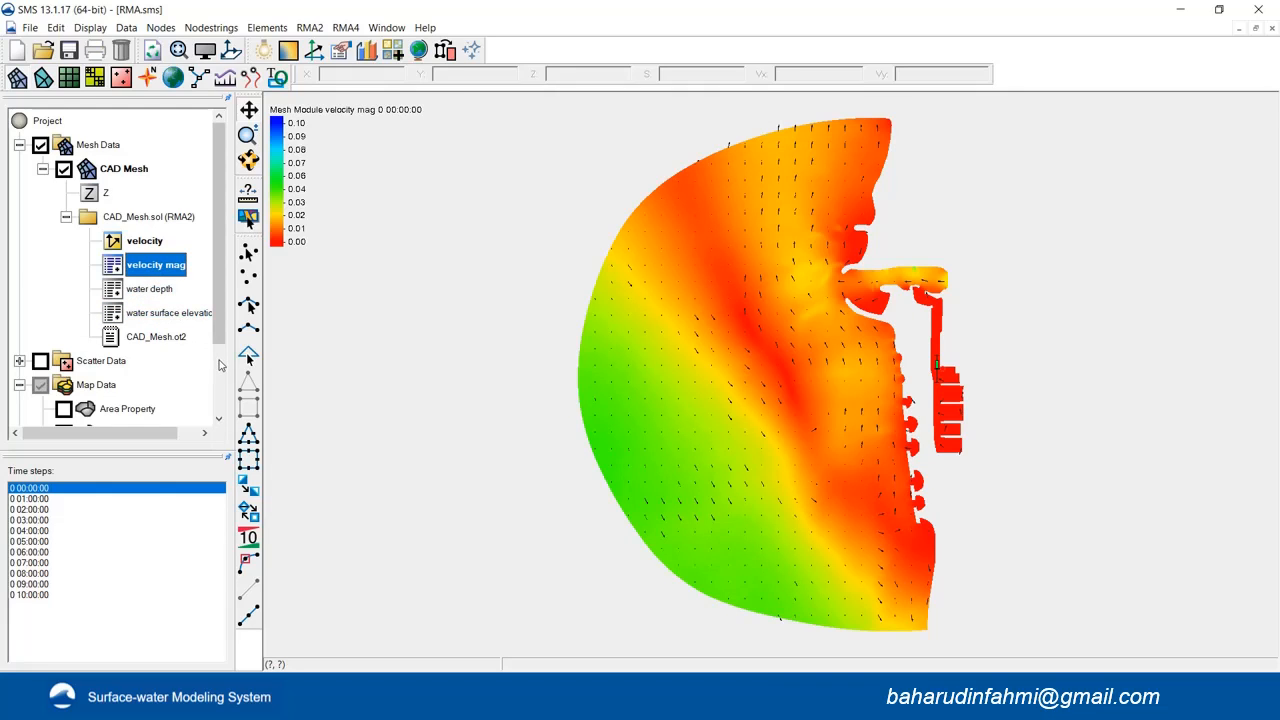
{"action": "left_click", "coordinate": [221, 365]}
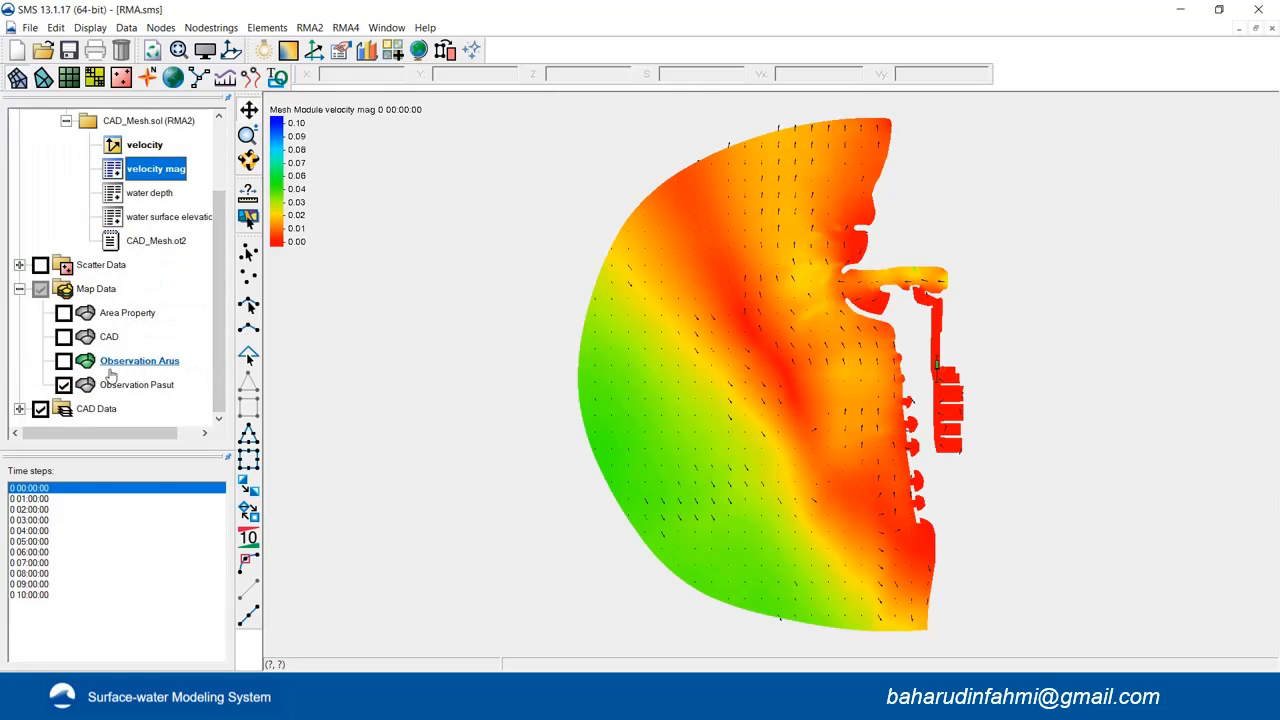
{"action": "left_click", "coordinate": [63, 385]}
{"action": "left_click", "coordinate": [64, 361]}
{"action": "left_click", "coordinate": [134, 361]}
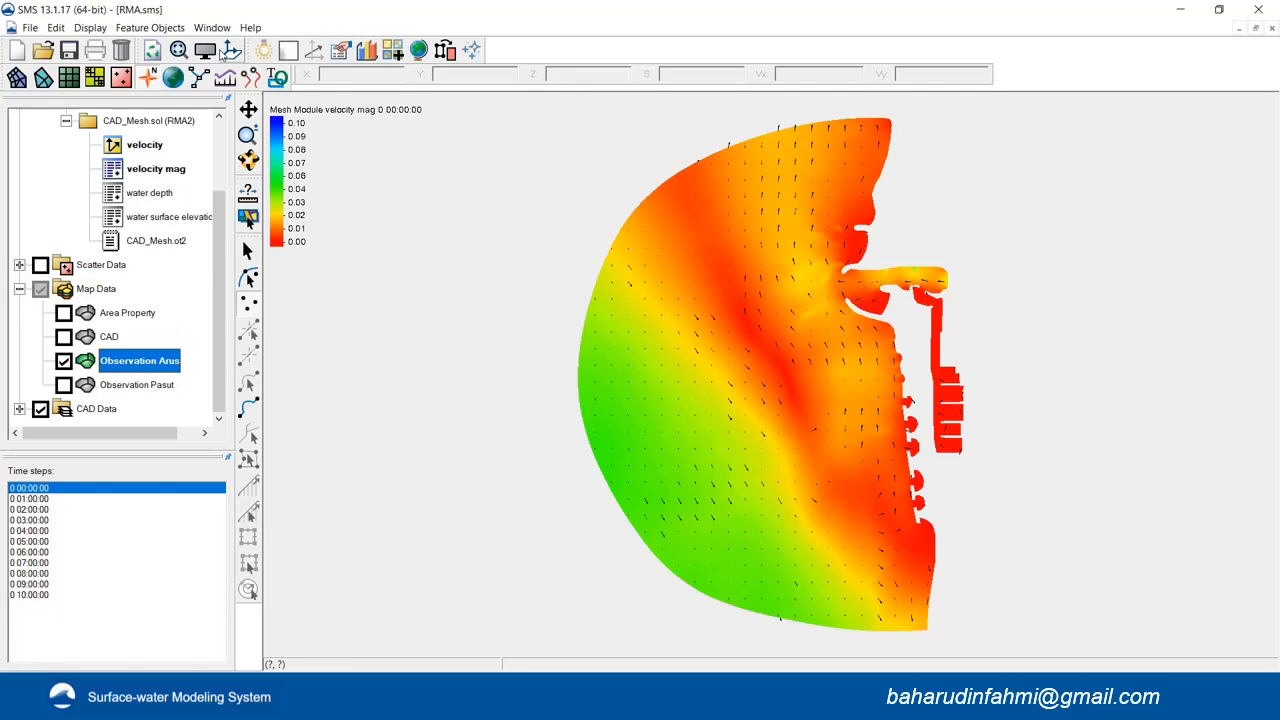
Set the observation coverage's New Measurement to use the velocity mag dataset of the 2D mesh module.
{"action": "left_click", "coordinate": [150, 27]}
{"action": "left_click", "coordinate": [160, 62]}
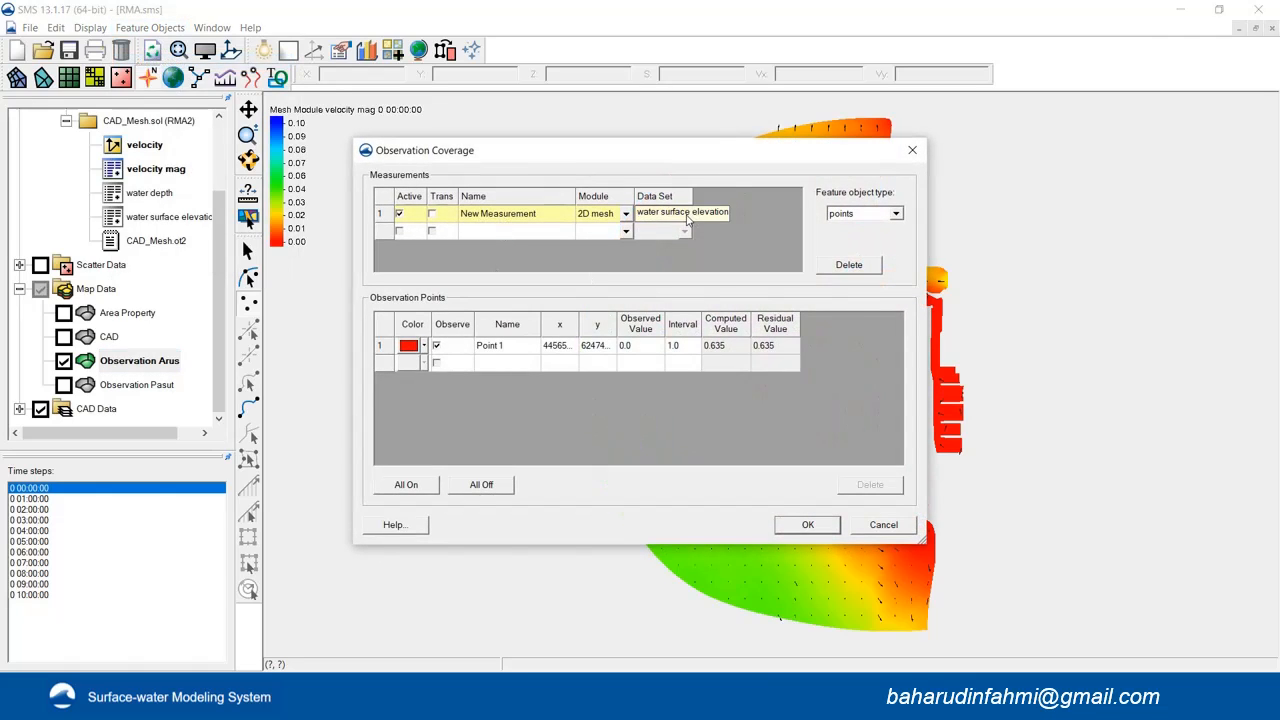
{"action": "left_click", "coordinate": [684, 213]}
{"action": "left_click", "coordinate": [681, 252]}
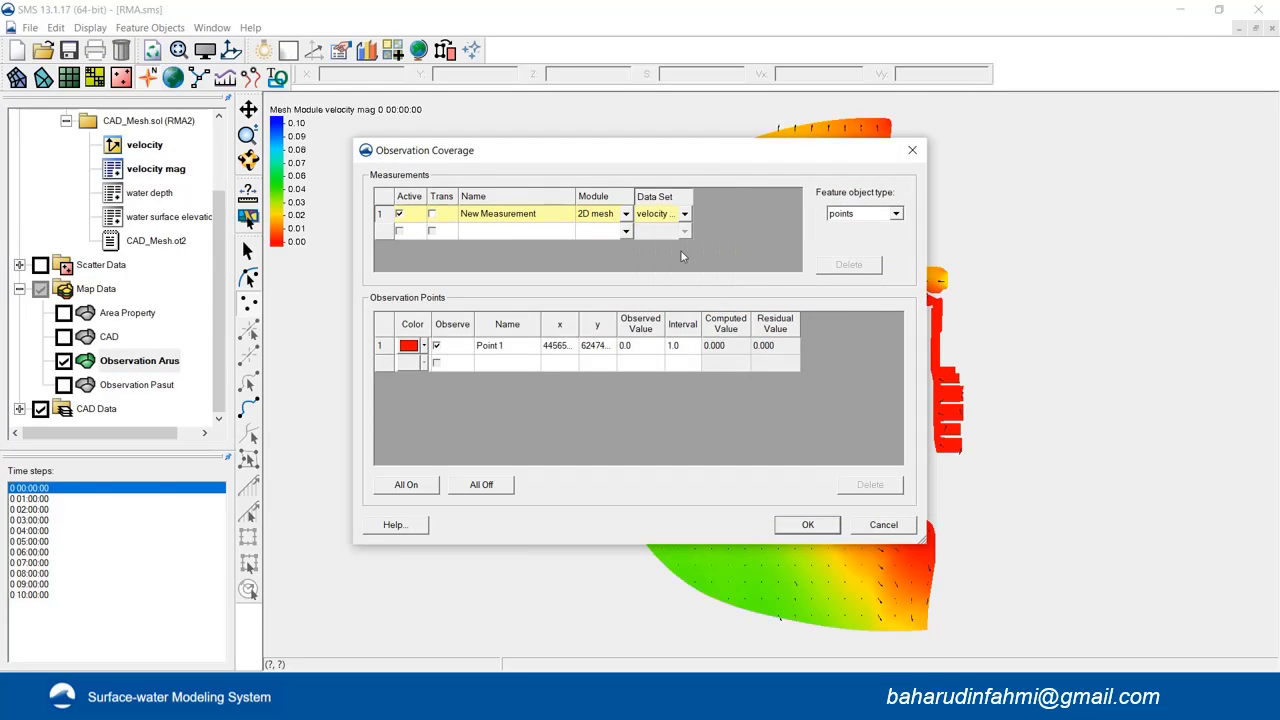
{"action": "left_click", "coordinate": [805, 526]}
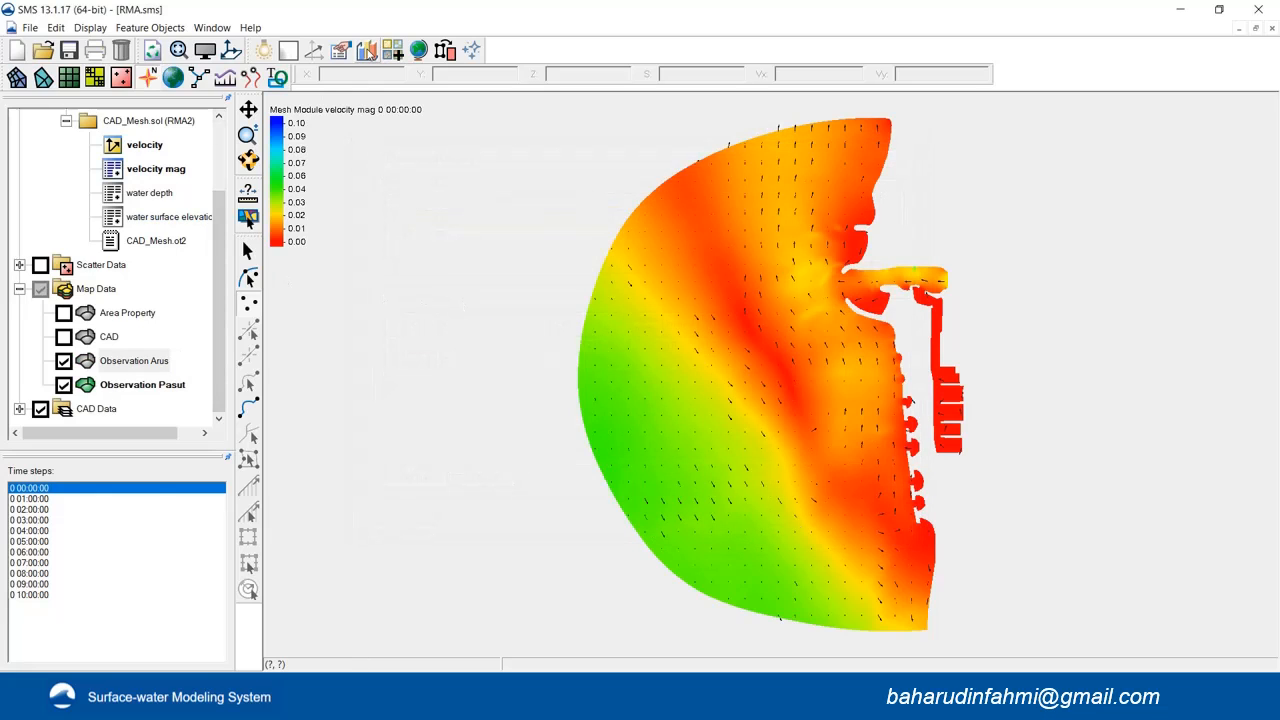
View a Time Series plot of velocity mag at Point 1 in Observation Pasut using the active dataset, then close it.
{"action": "left_click", "coordinate": [366, 50]}
{"action": "left_click", "coordinate": [361, 264]}
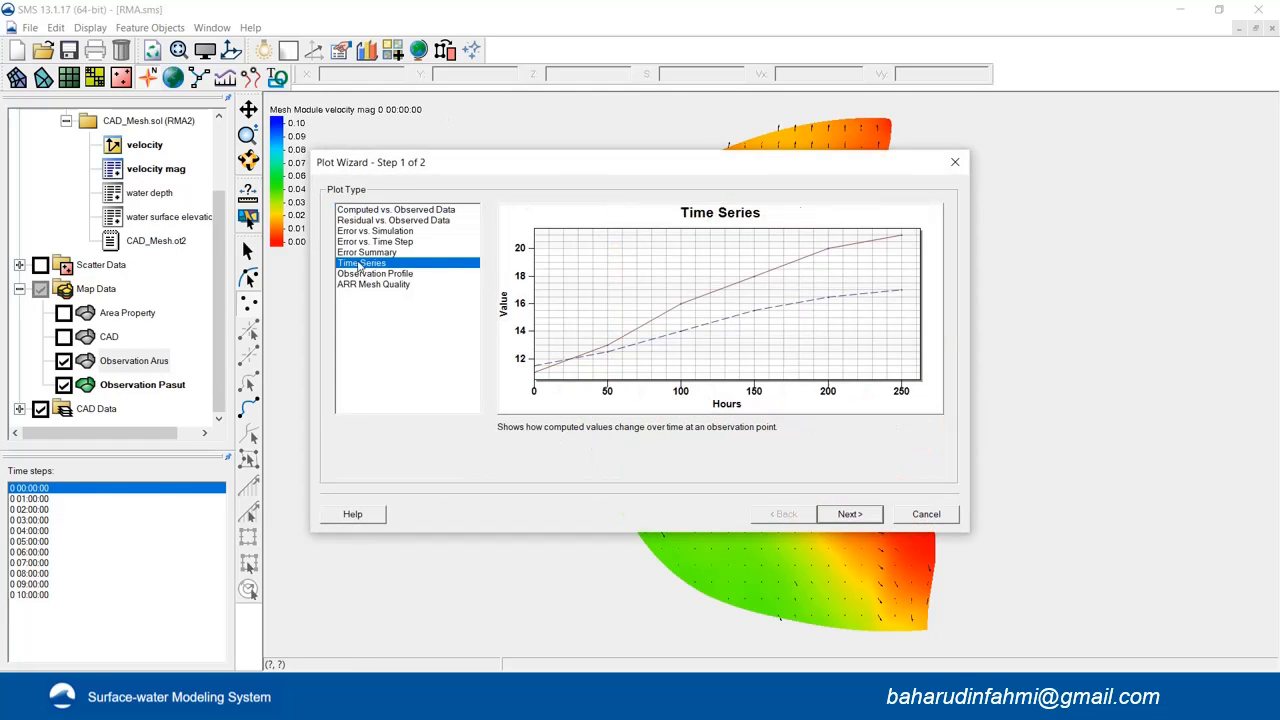
{"action": "left_click", "coordinate": [849, 514]}
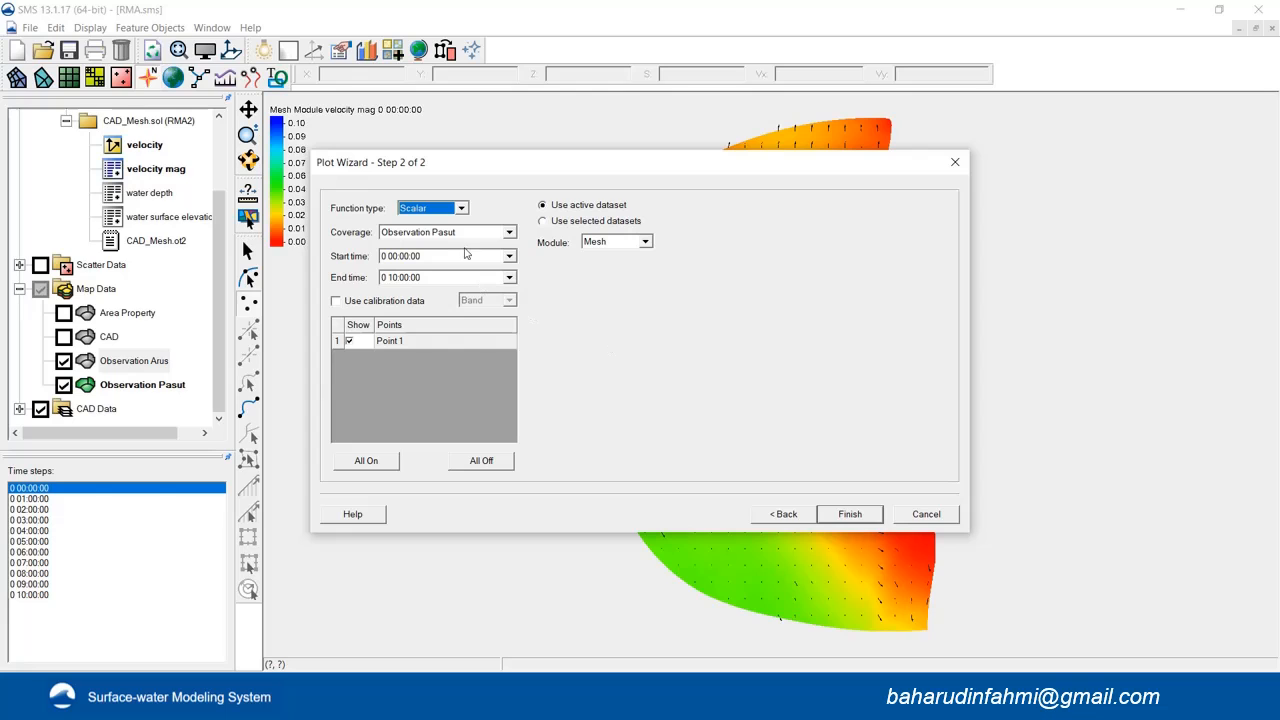
{"action": "left_click", "coordinate": [846, 516]}
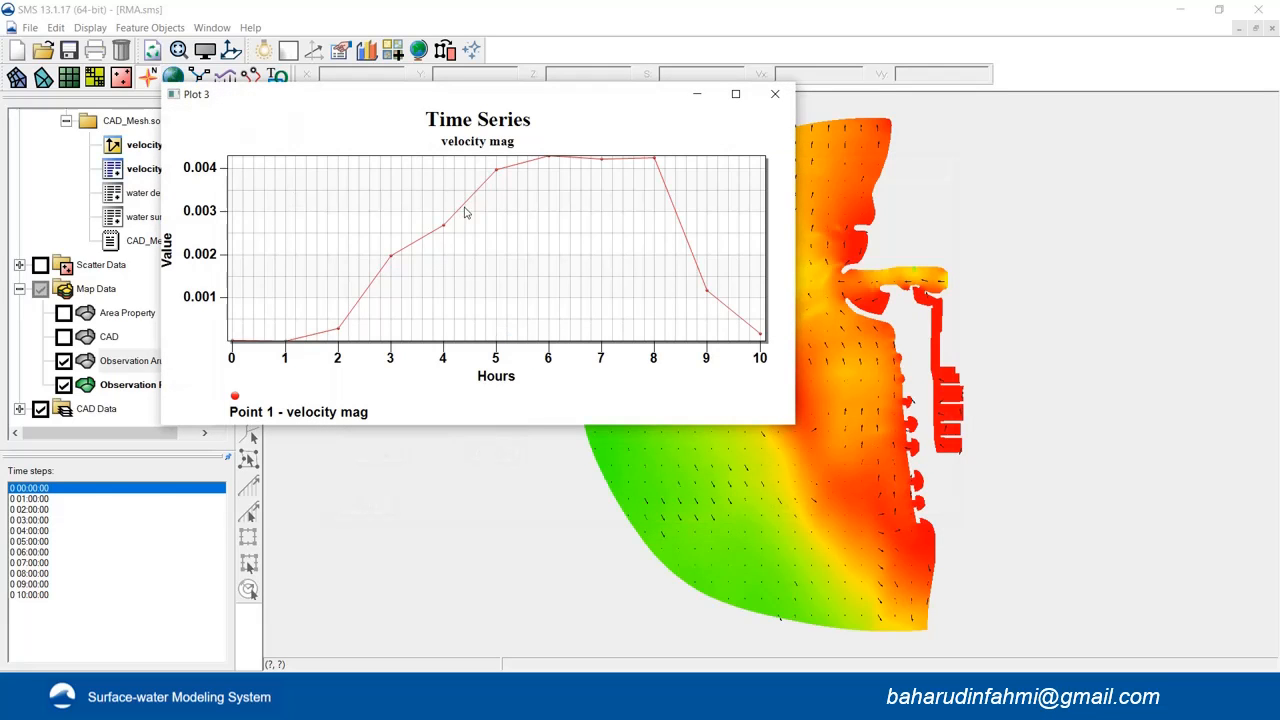
{"action": "left_click", "coordinate": [774, 96]}
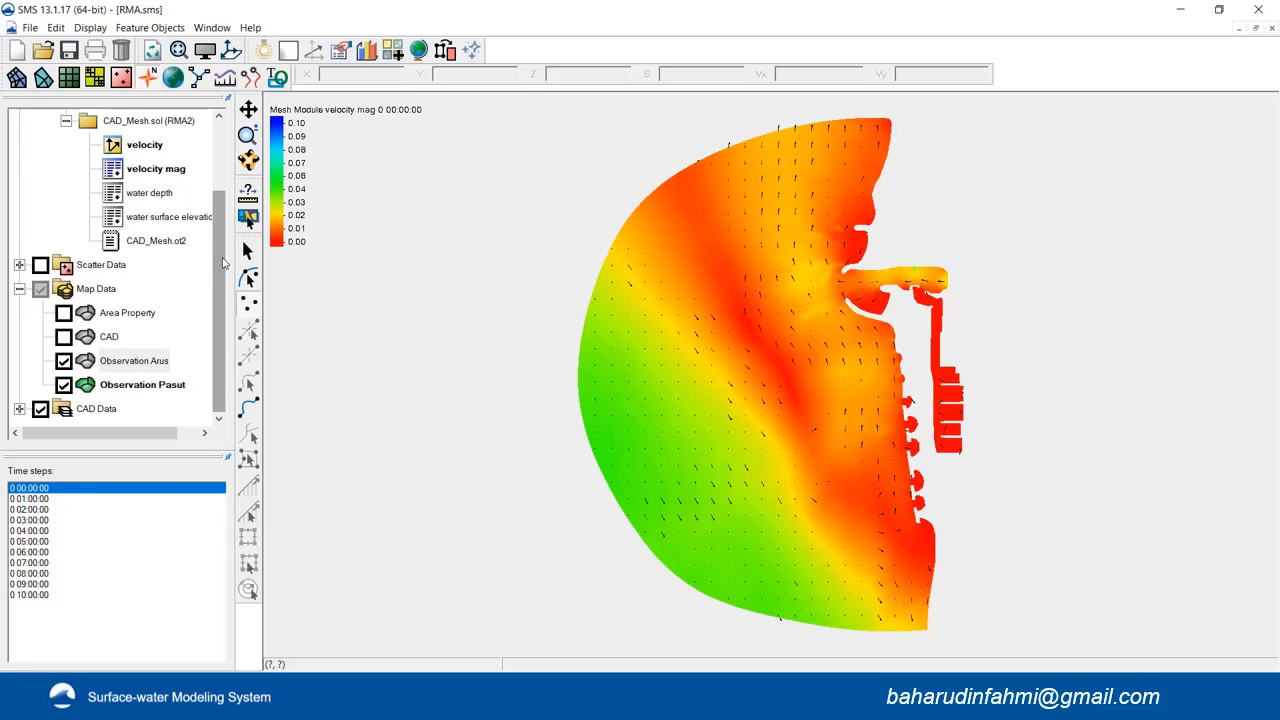
Convert the velocity vector dataset to magnitude and direction scalar datasets with the name prefix velocity.
{"action": "left_click_drag", "start_coordinate": [223, 264], "coordinate": [222, 190]}
{"action": "left_click", "coordinate": [144, 240]}
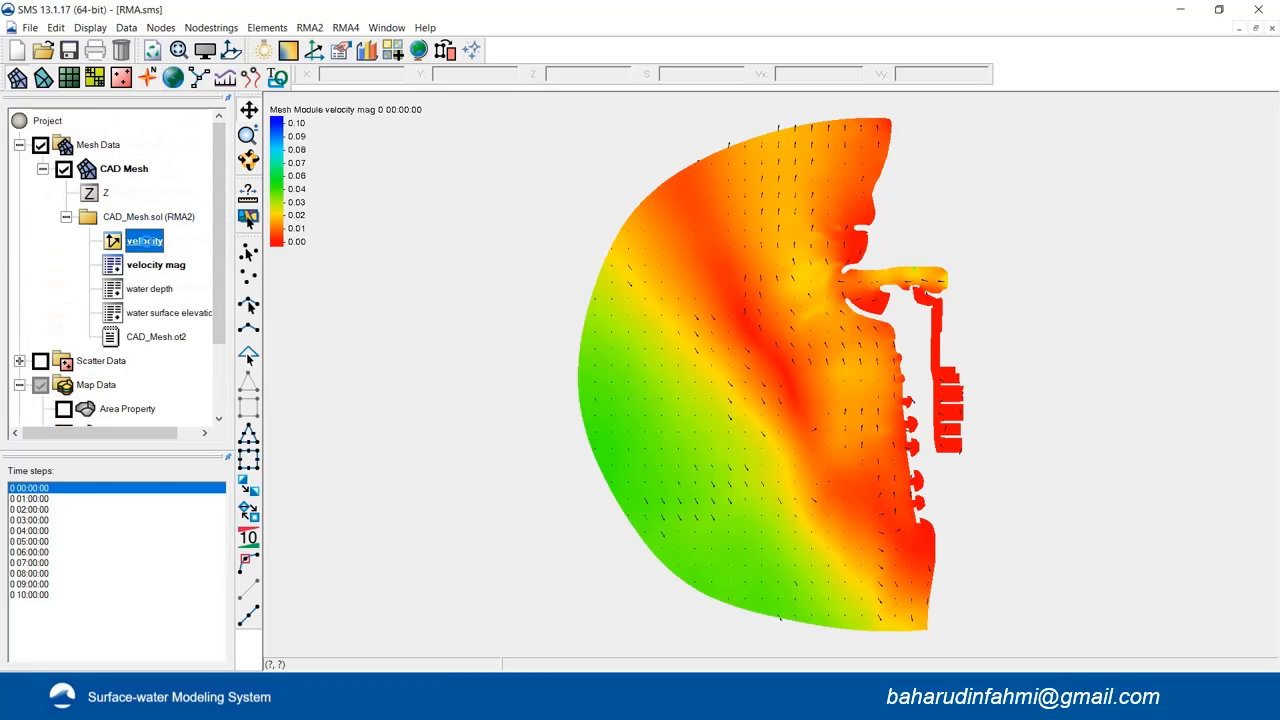
{"action": "left_click", "coordinate": [155, 264]}
{"action": "left_click", "coordinate": [153, 242]}
{"action": "right_click", "coordinate": [143, 245]}
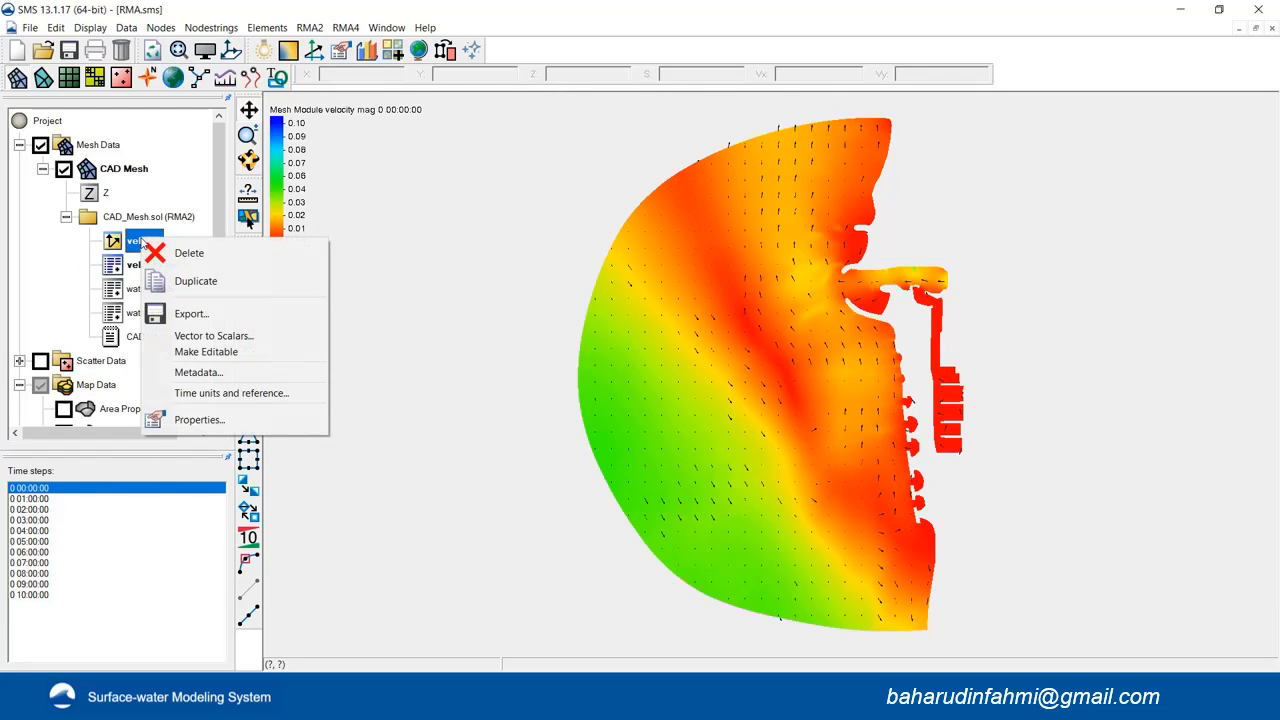
{"action": "left_click", "coordinate": [220, 337]}
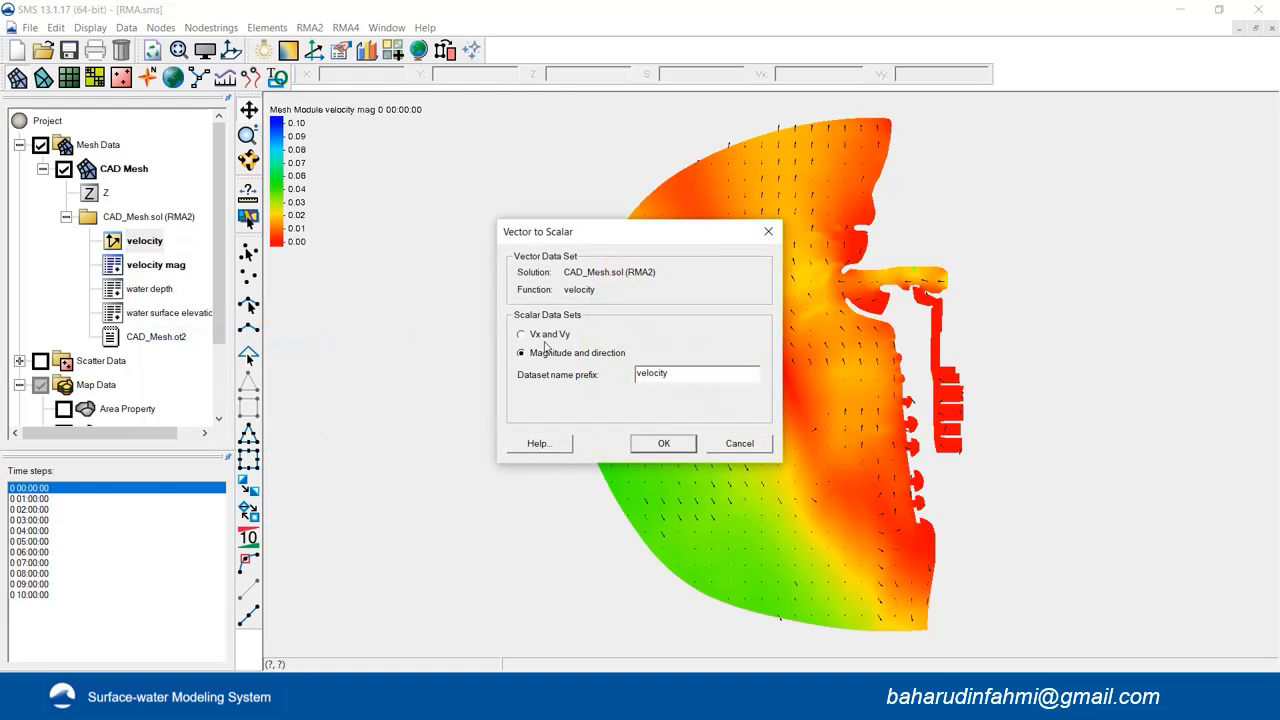
{"action": "left_click", "coordinate": [665, 444]}
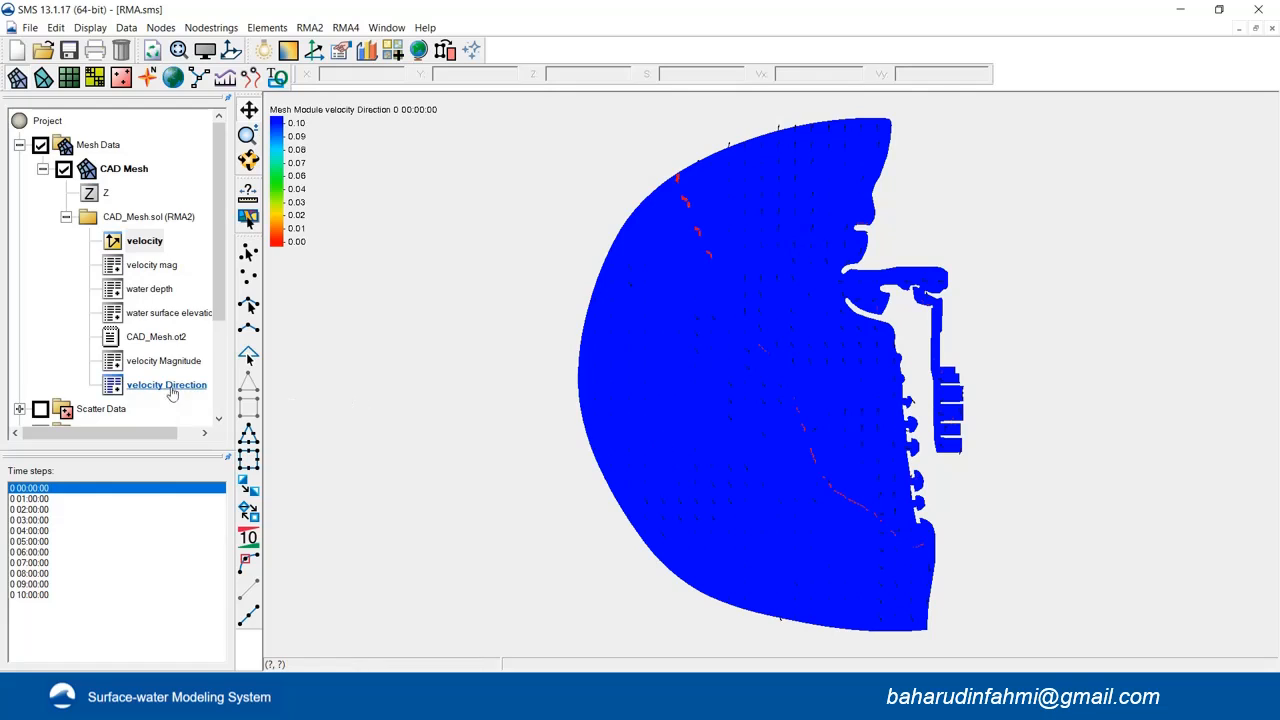
Make velocity Direction the active dataset and create a Time Series plot of it at Point 1 in Observation Pasut.
{"action": "left_click", "coordinate": [165, 364]}
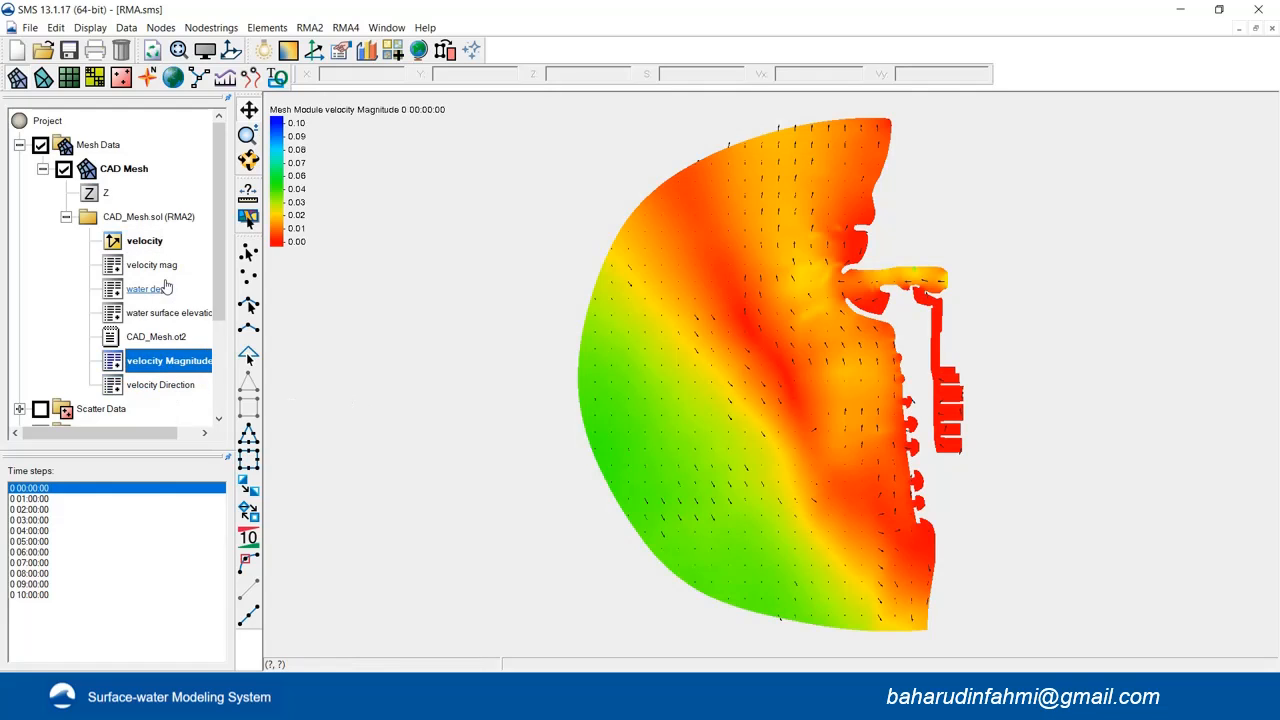
{"action": "left_click", "coordinate": [163, 389]}
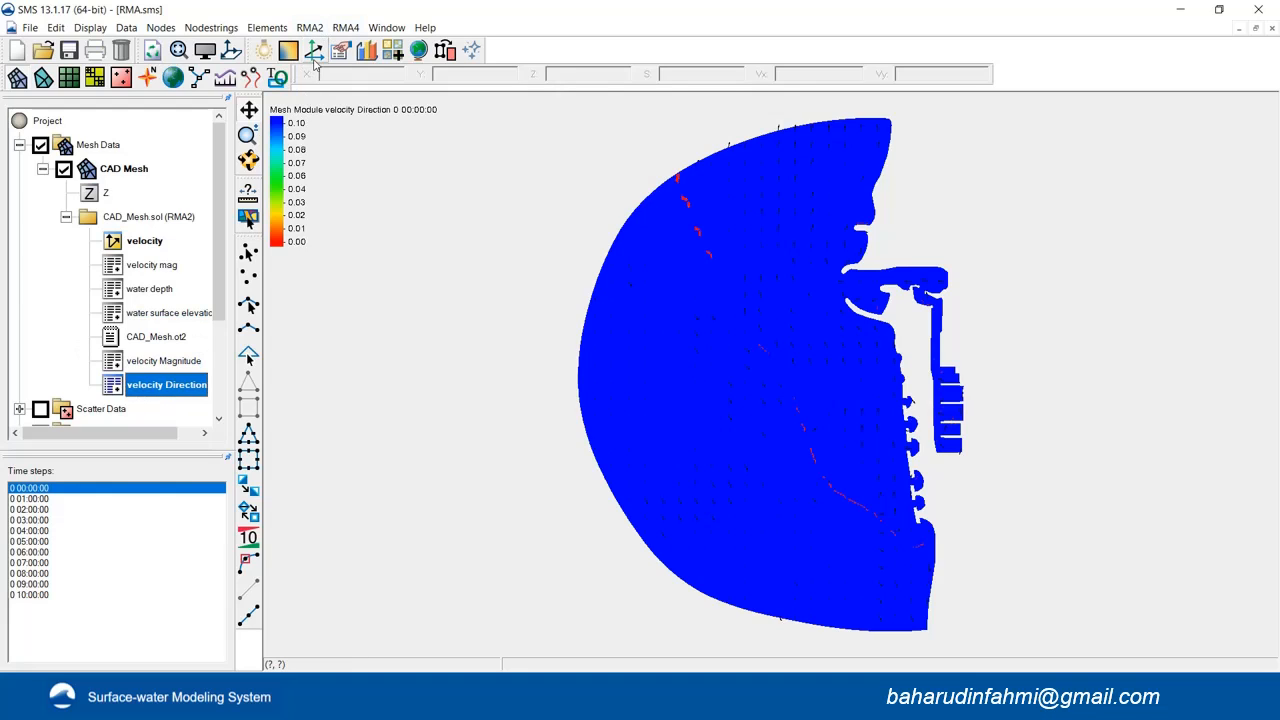
{"action": "left_click", "coordinate": [366, 54]}
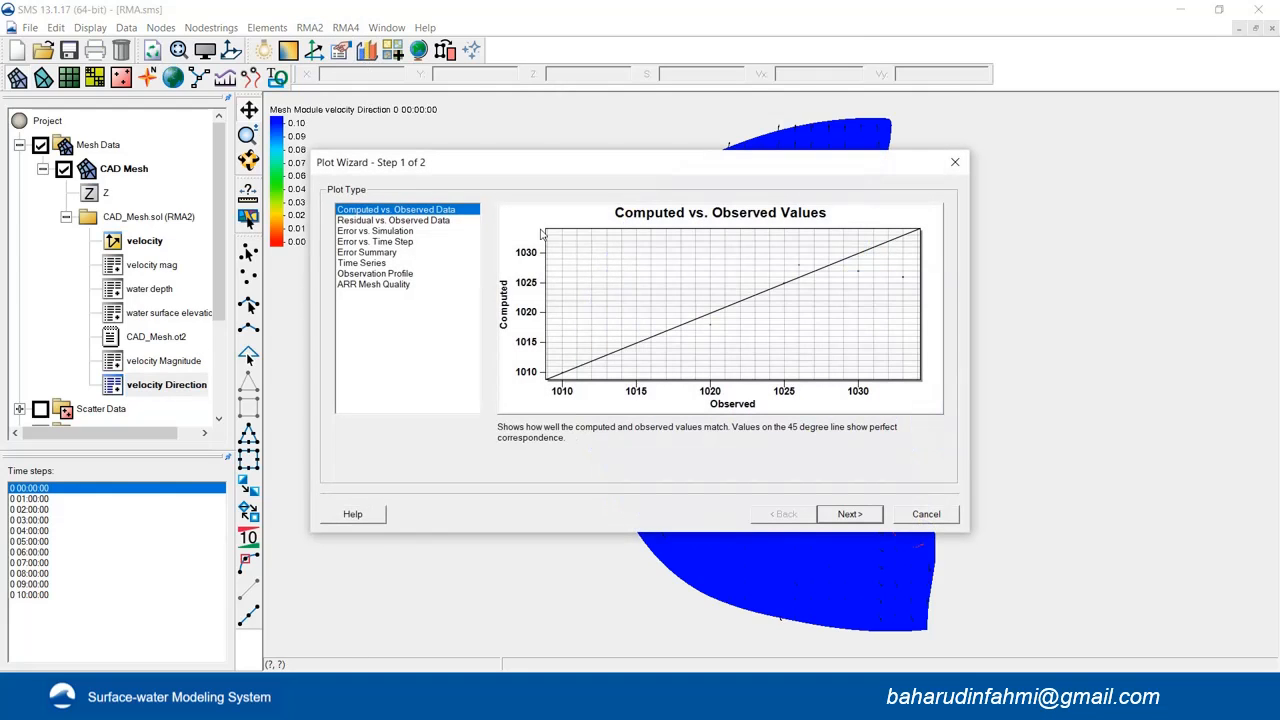
{"action": "left_click", "coordinate": [362, 263]}
{"action": "left_click", "coordinate": [846, 516]}
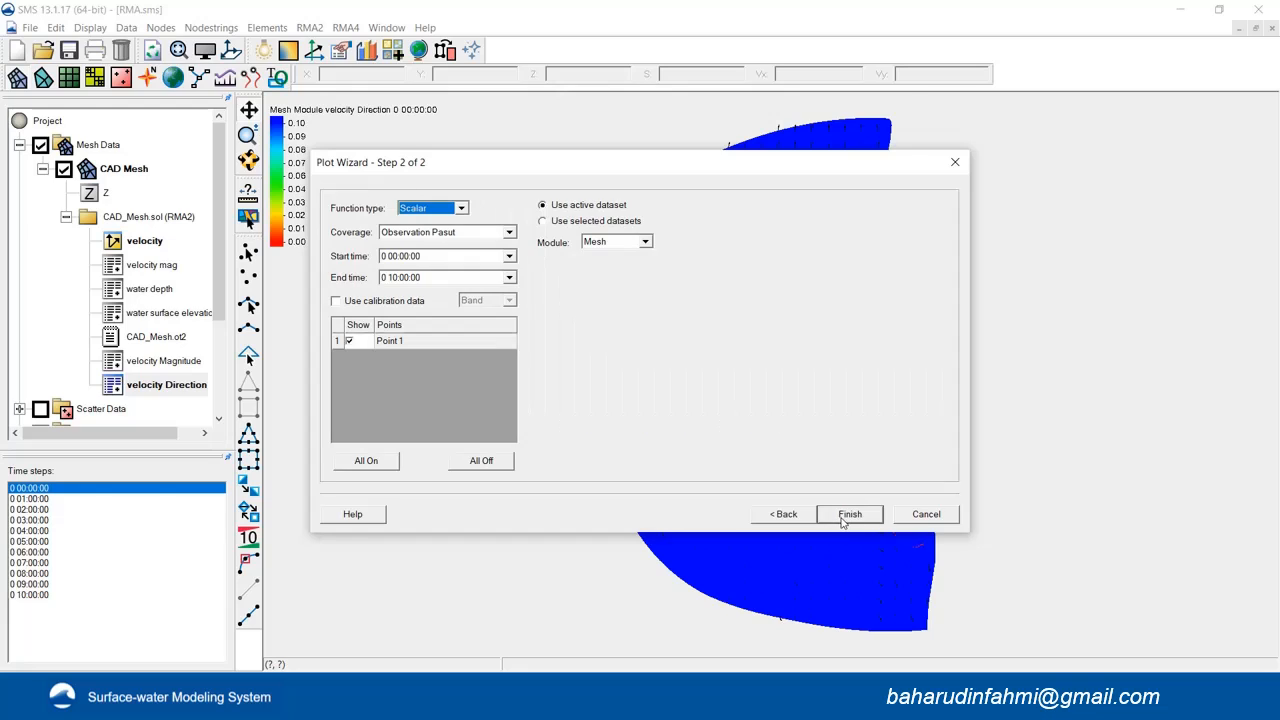
{"action": "left_click", "coordinate": [850, 514]}
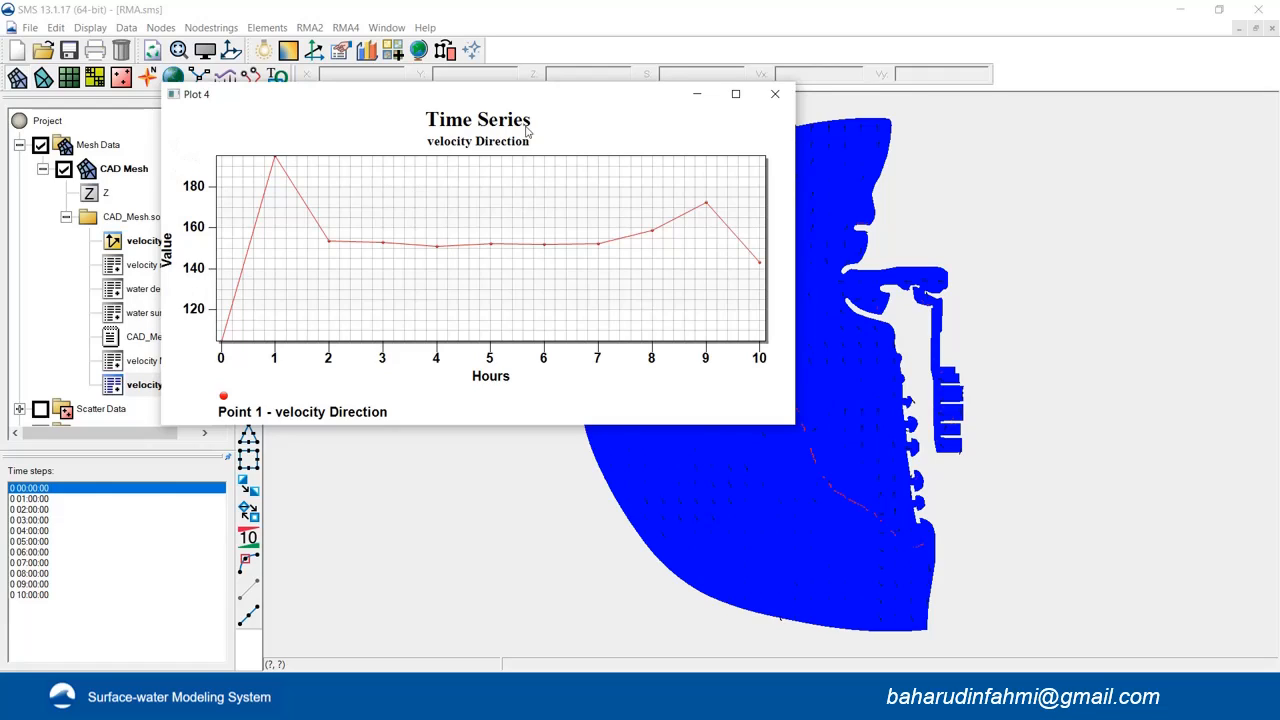
View the values of the velocity Direction plot, then close the table and the plot.
{"action": "right_click", "coordinate": [500, 175]}
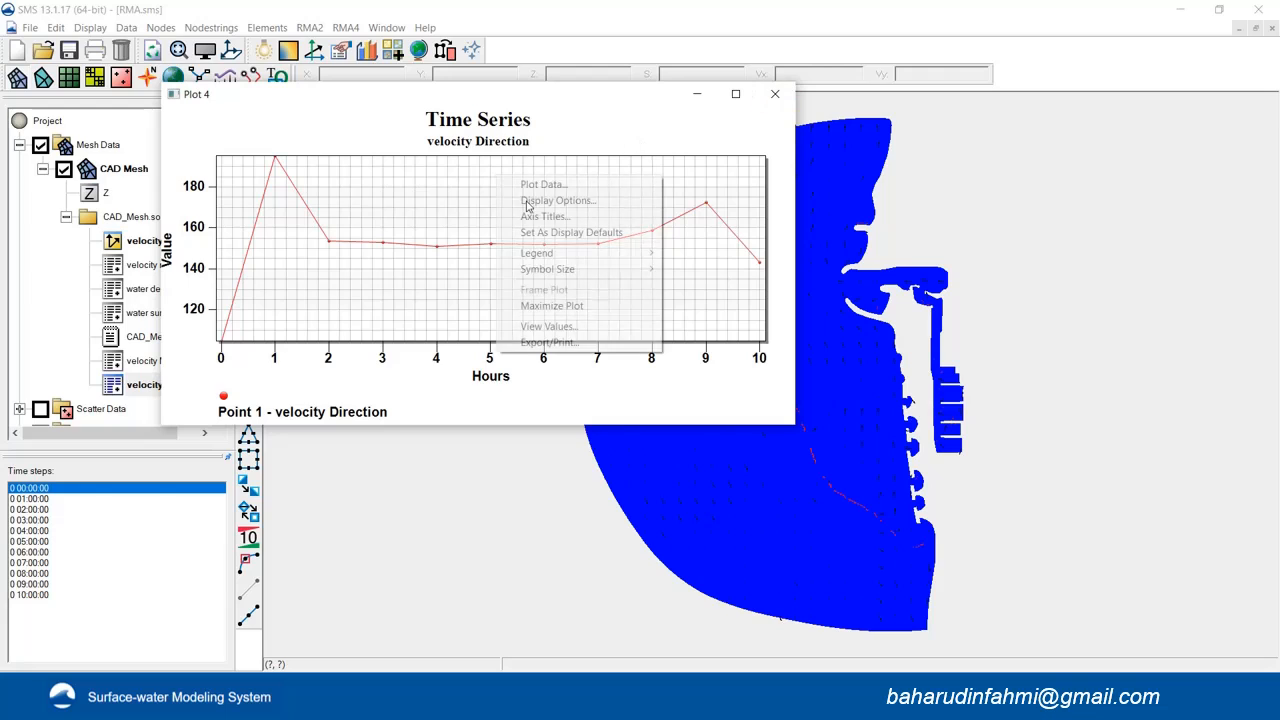
{"action": "left_click", "coordinate": [572, 326]}
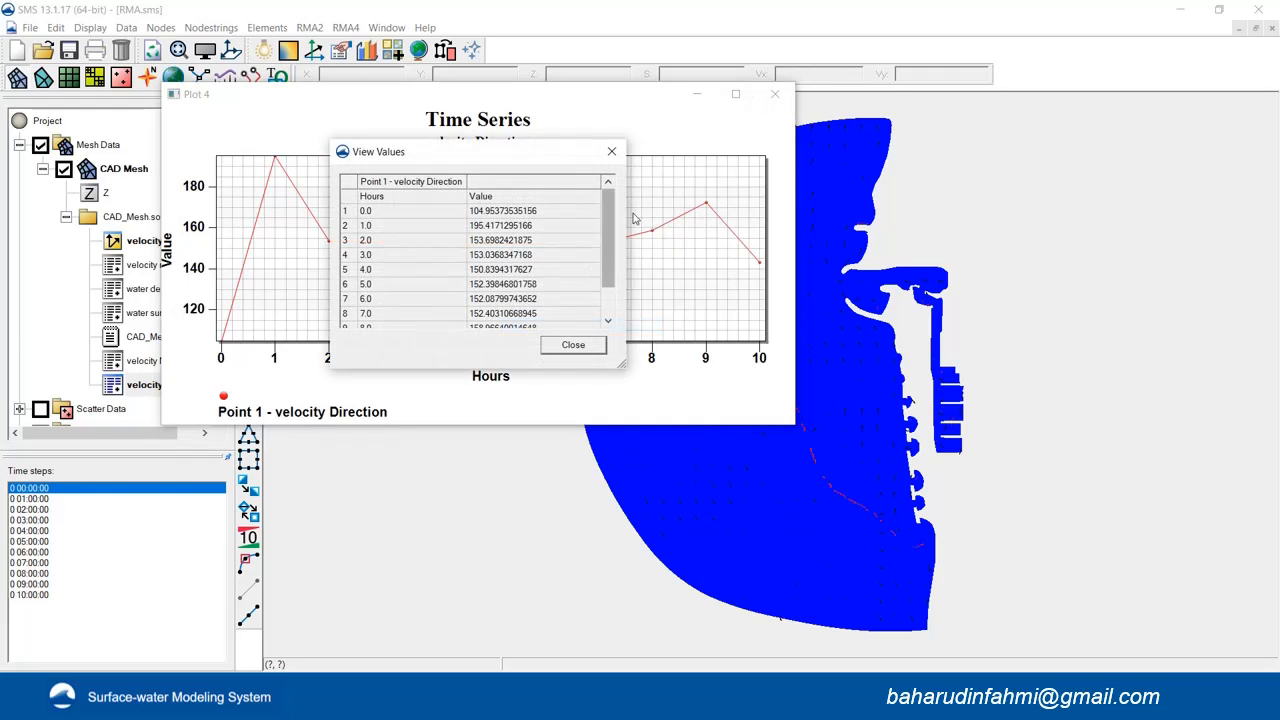
{"action": "left_click", "coordinate": [612, 151]}
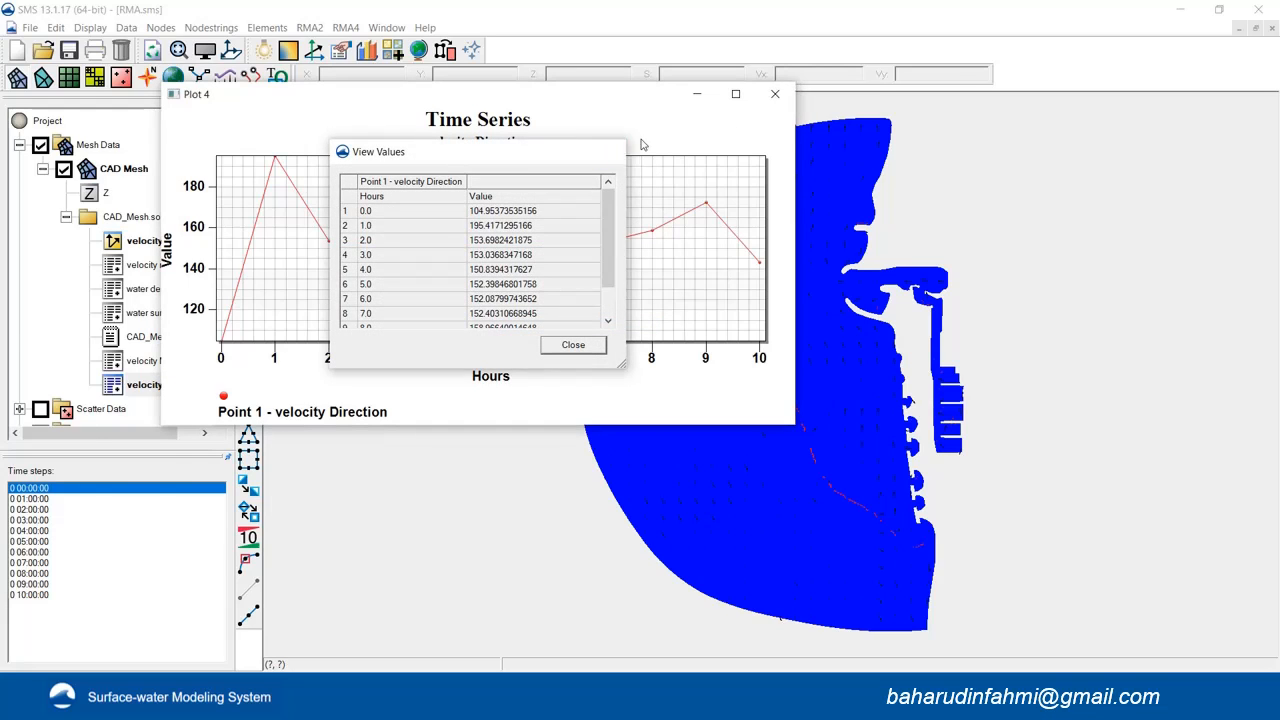
{"action": "left_click", "coordinate": [776, 96]}
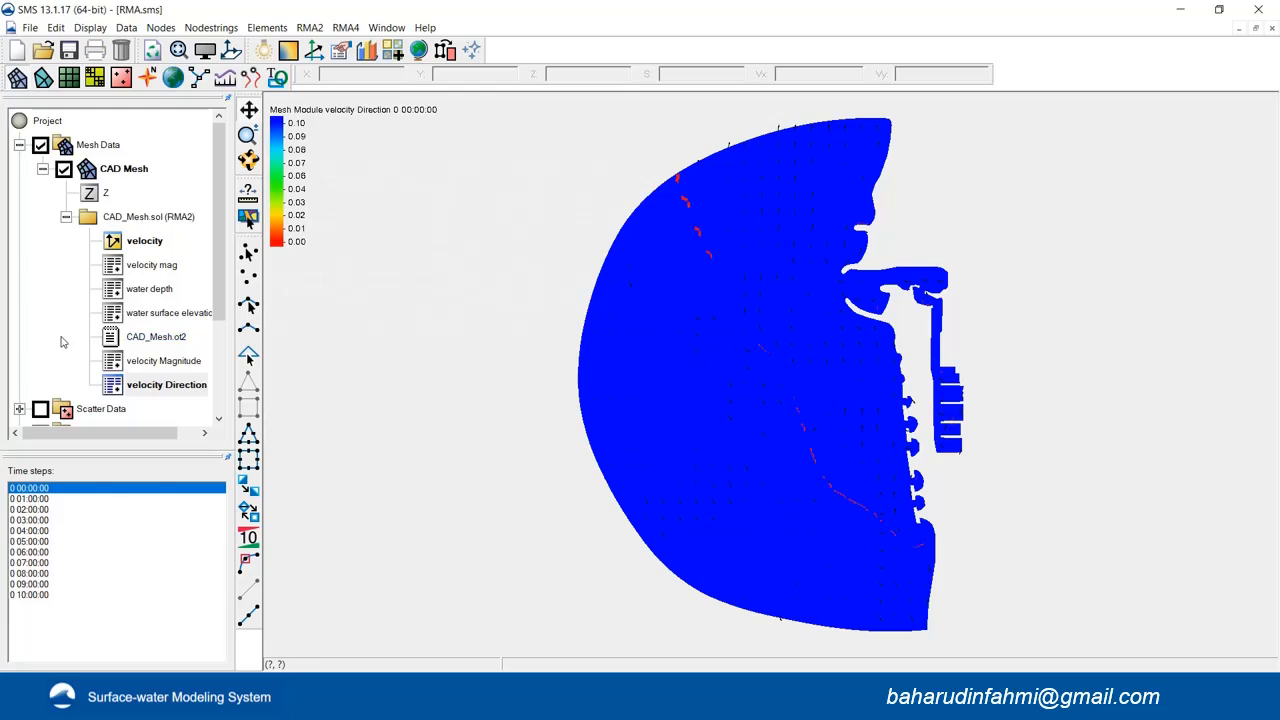